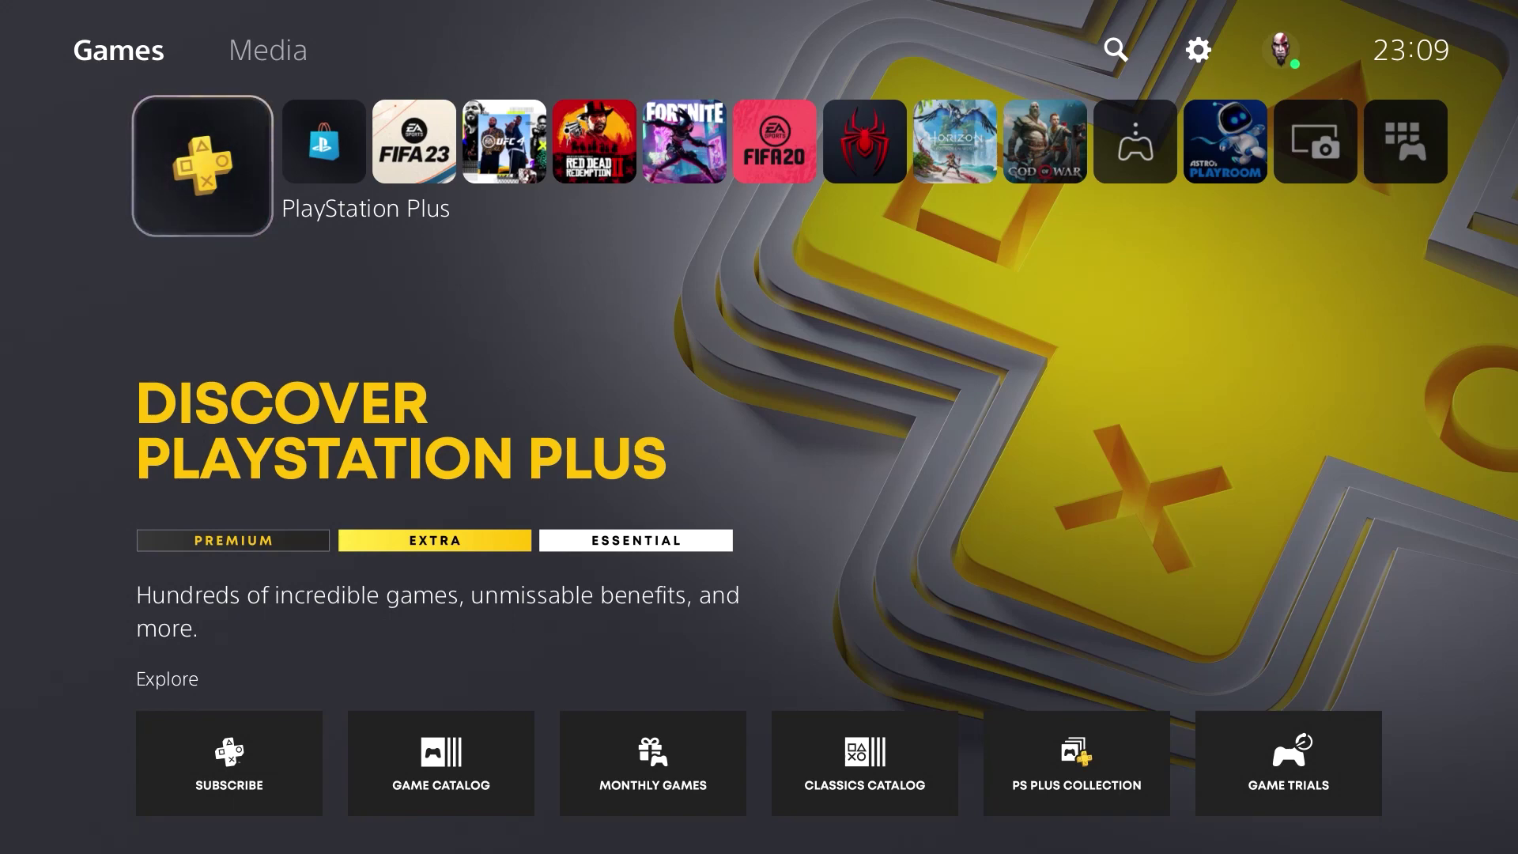
Browse back and forth along the home row of game tiles before heading to Settings.
key("Right")
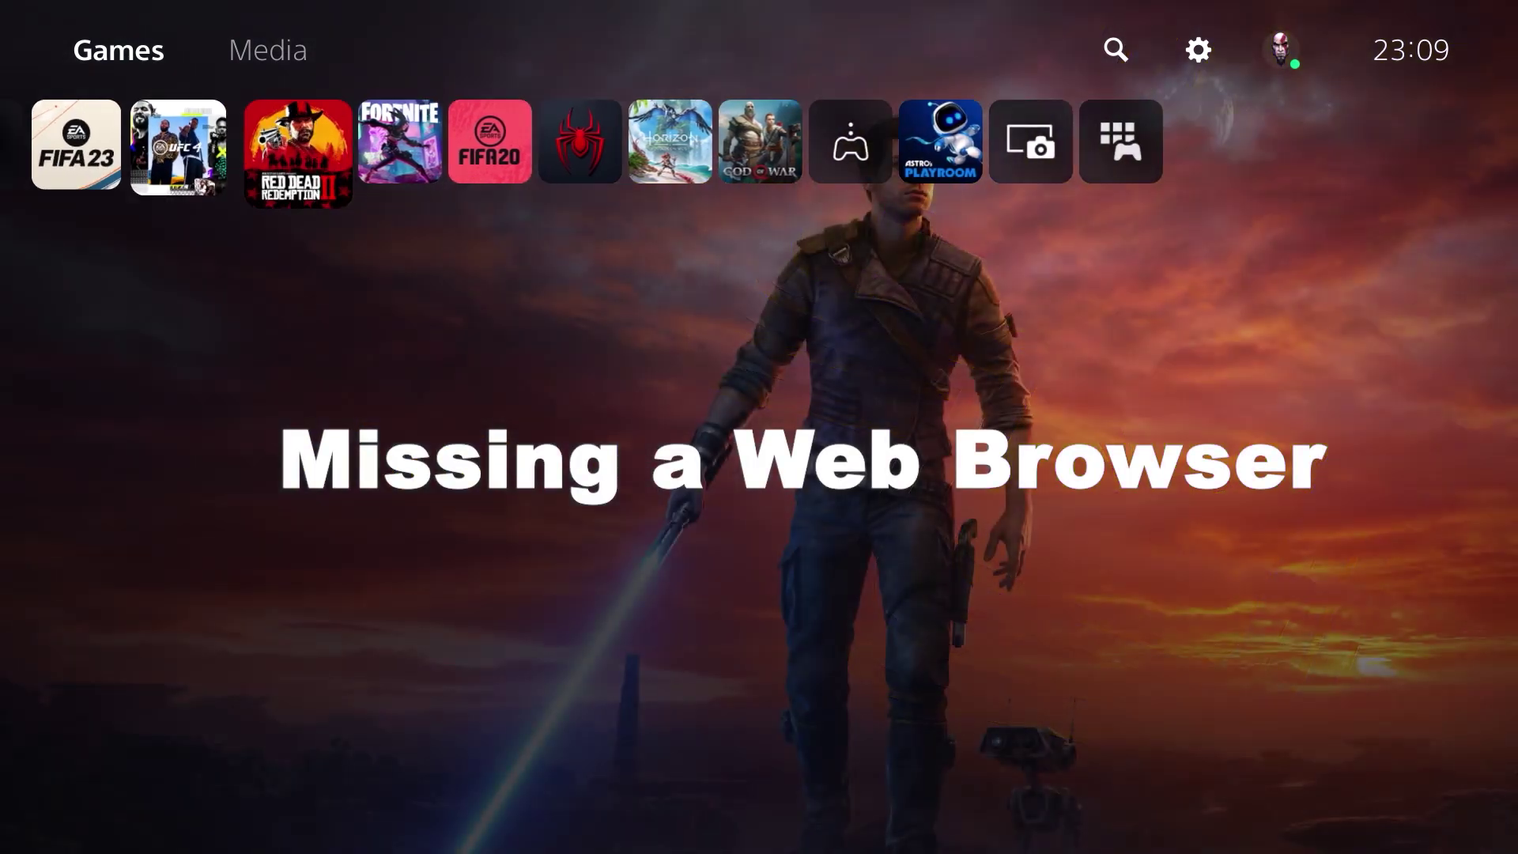
key("Right")
key("Right")
key("Right")
key("Left")
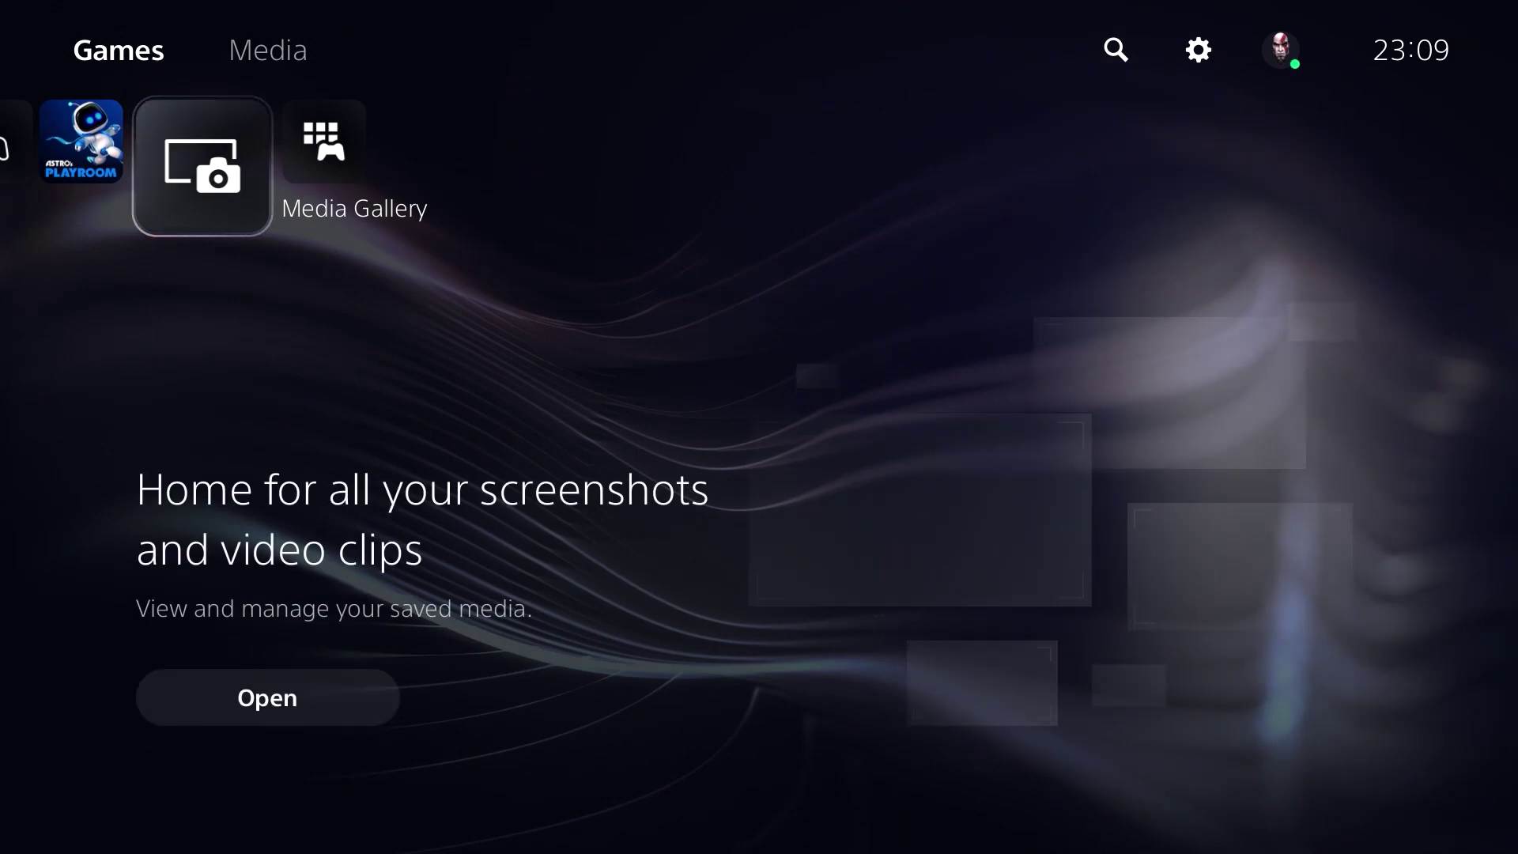
key("Left")
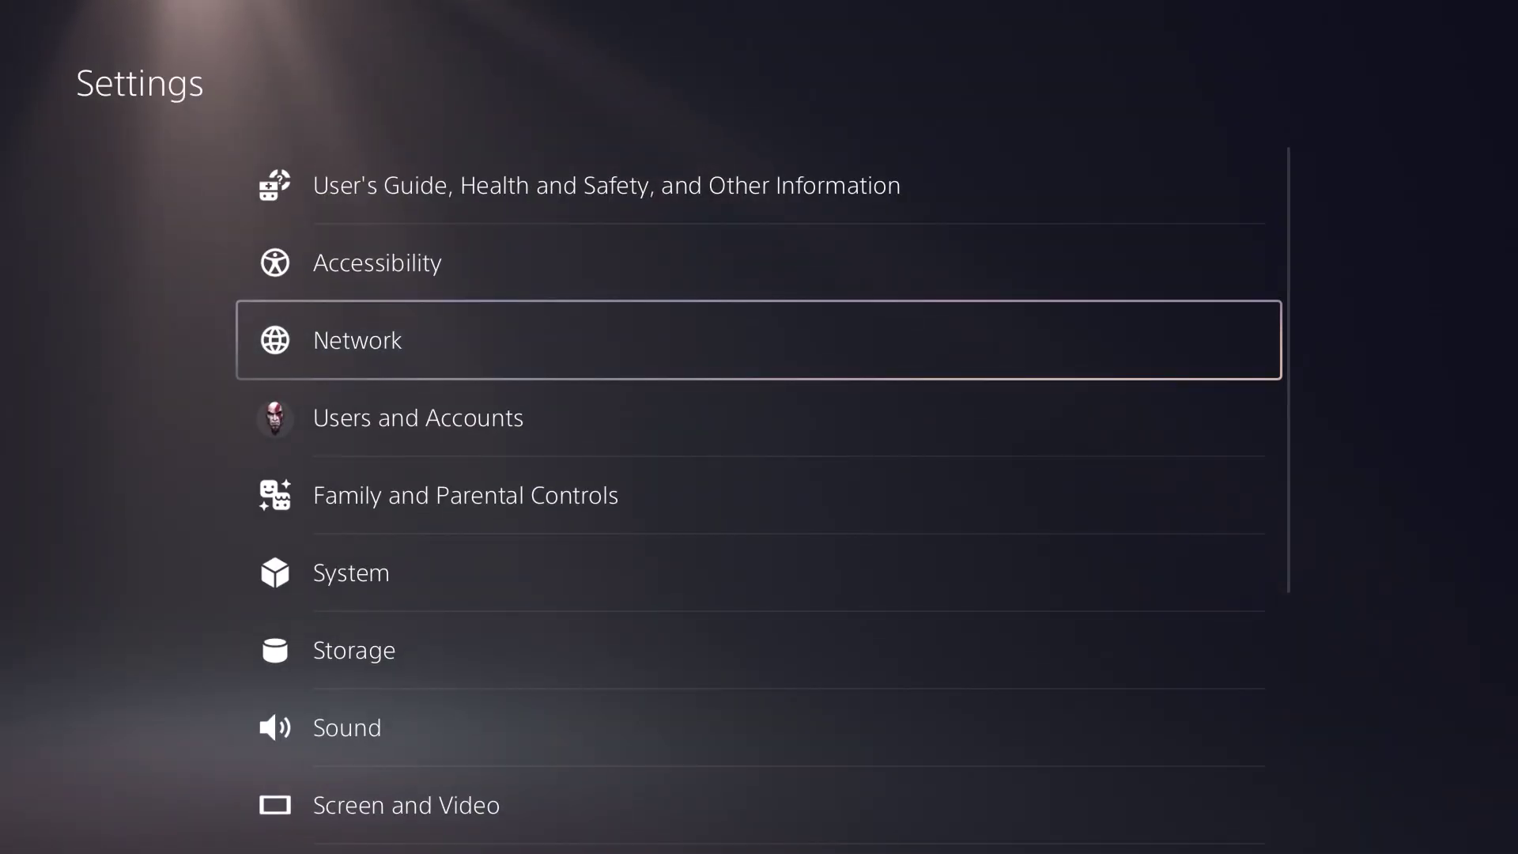
key("Down")
key("Down")
key("Down")
key("Return")
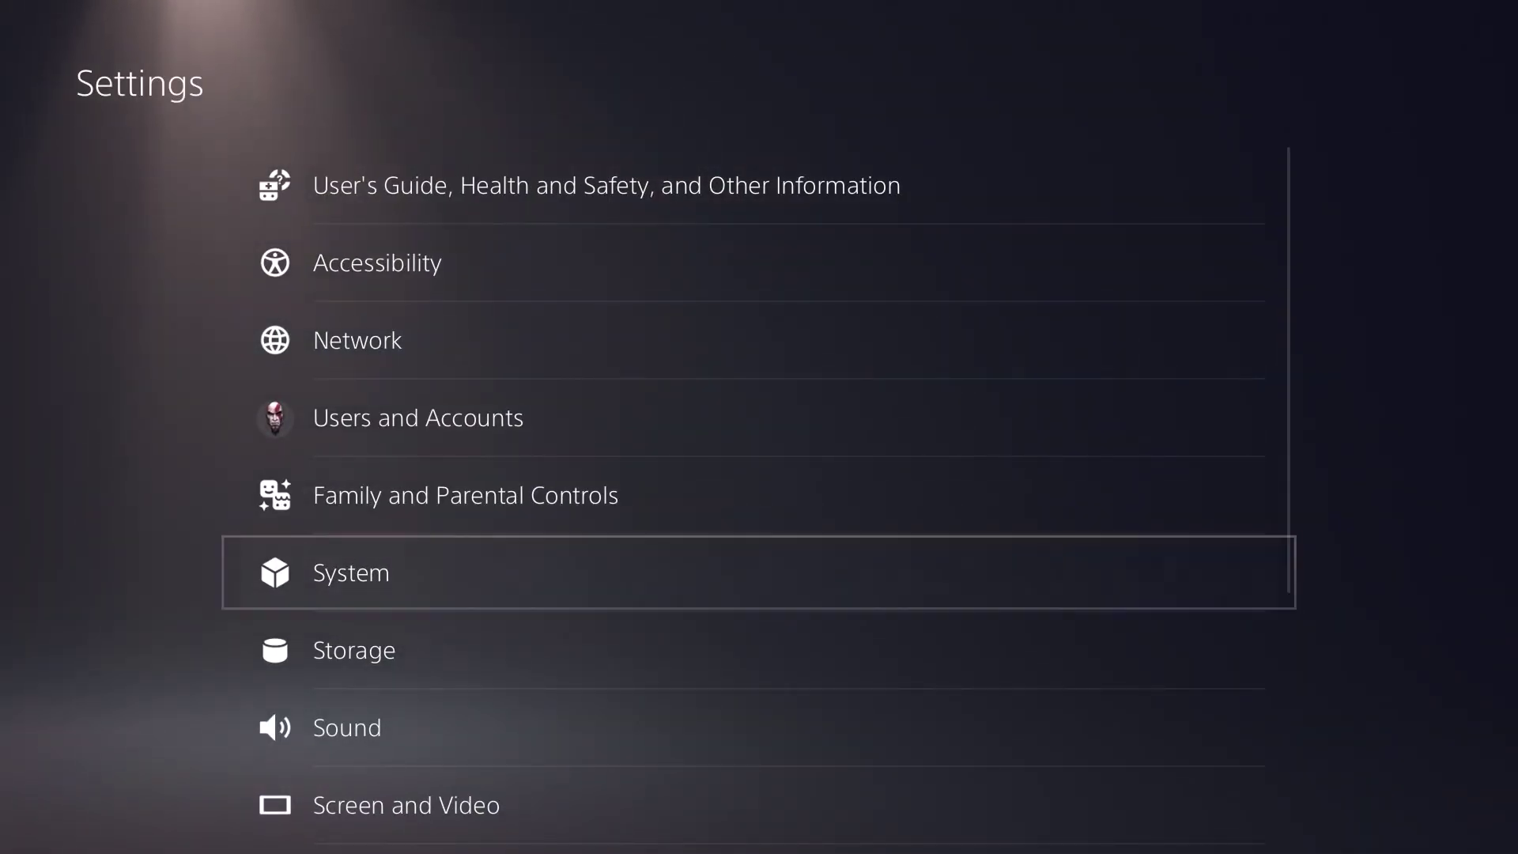
key("Down")
key("Down")
key("Down")
key("Down")
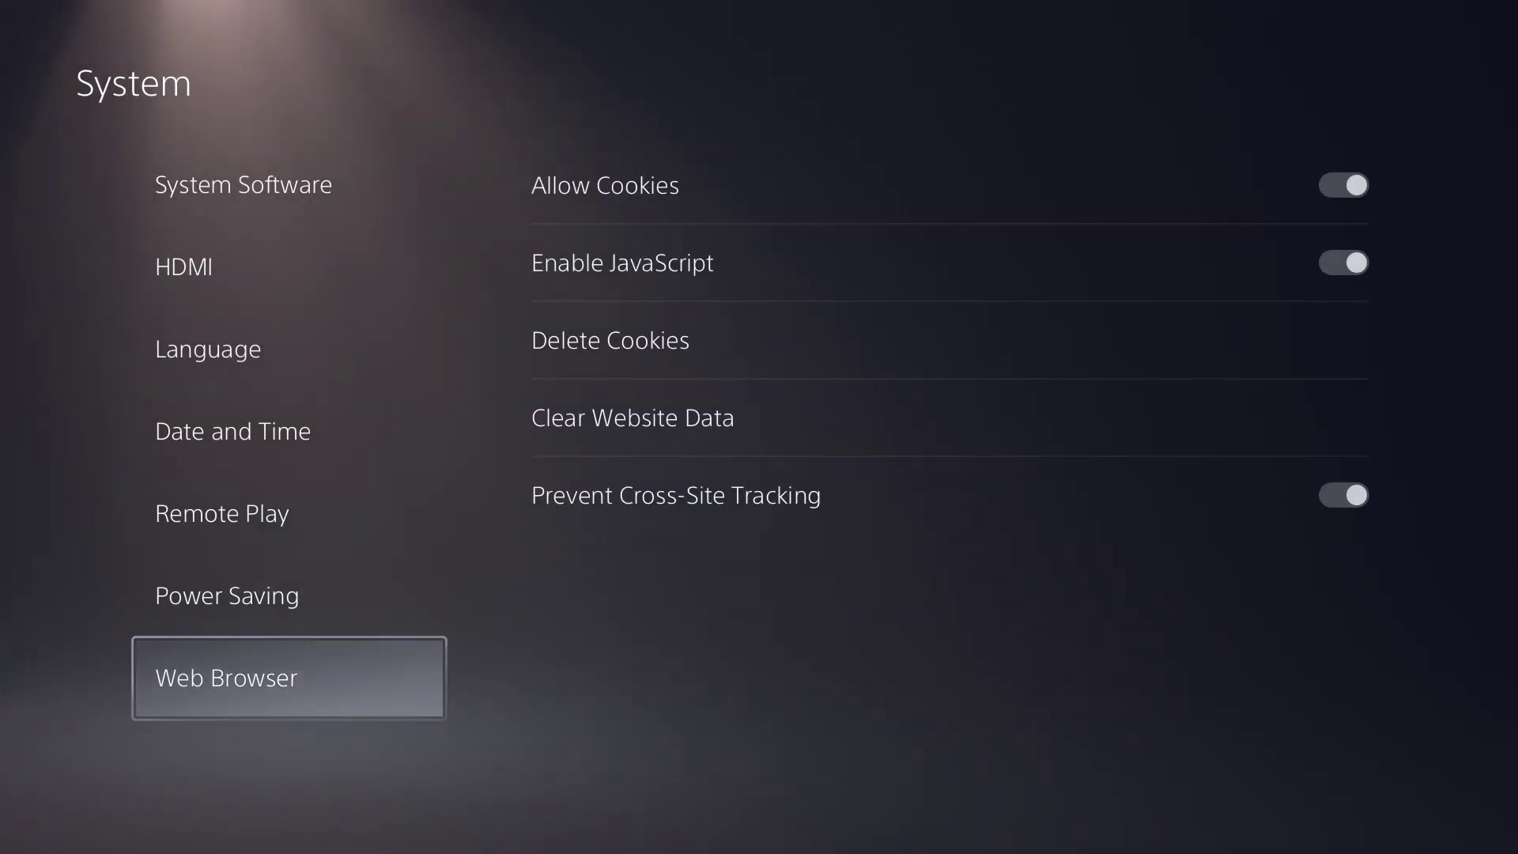
key("Right")
key("Down")
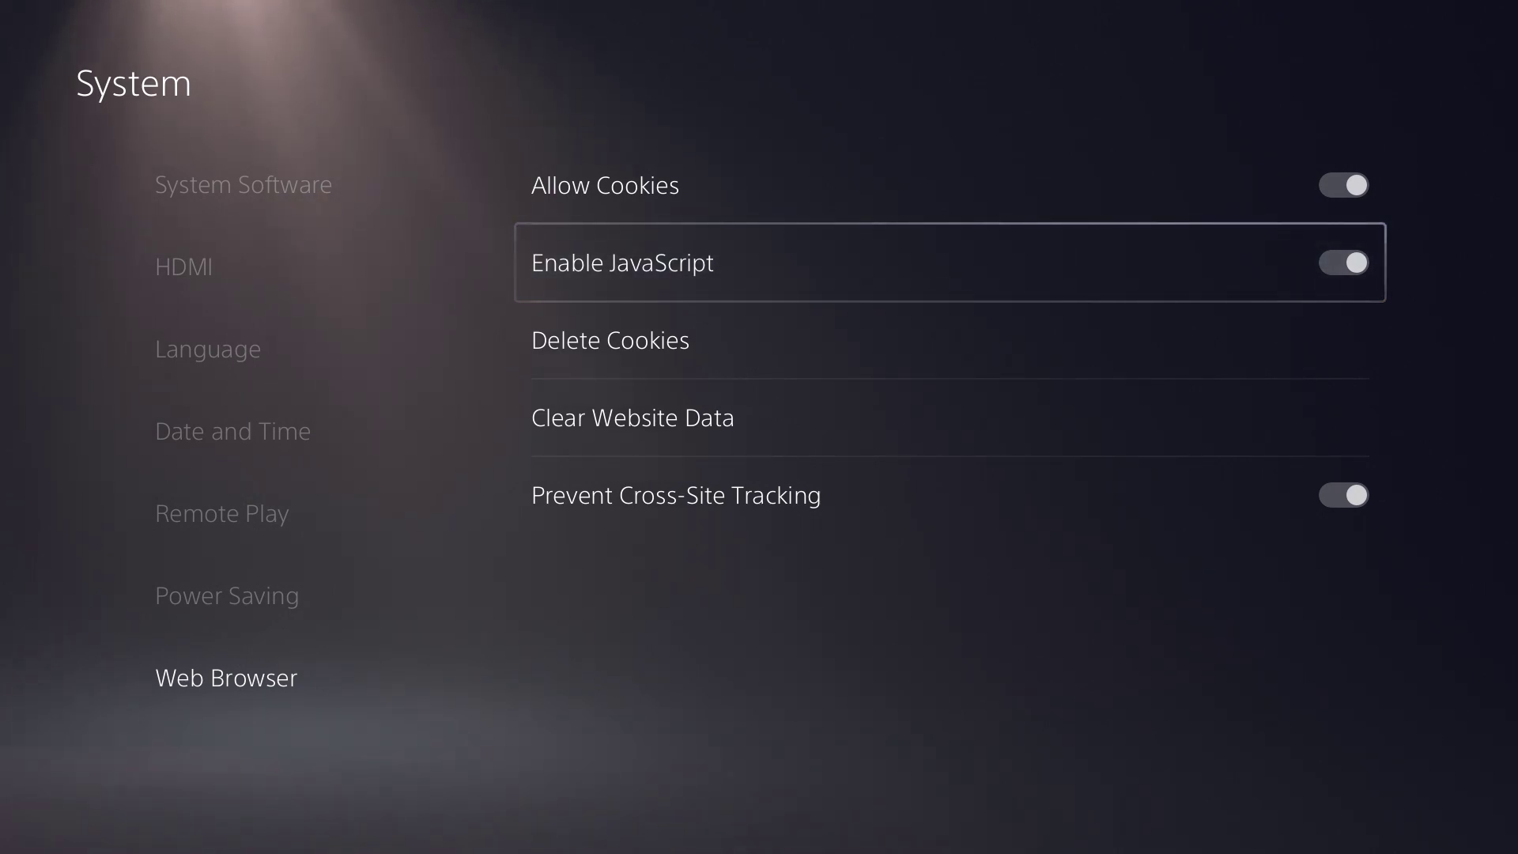
key("Escape")
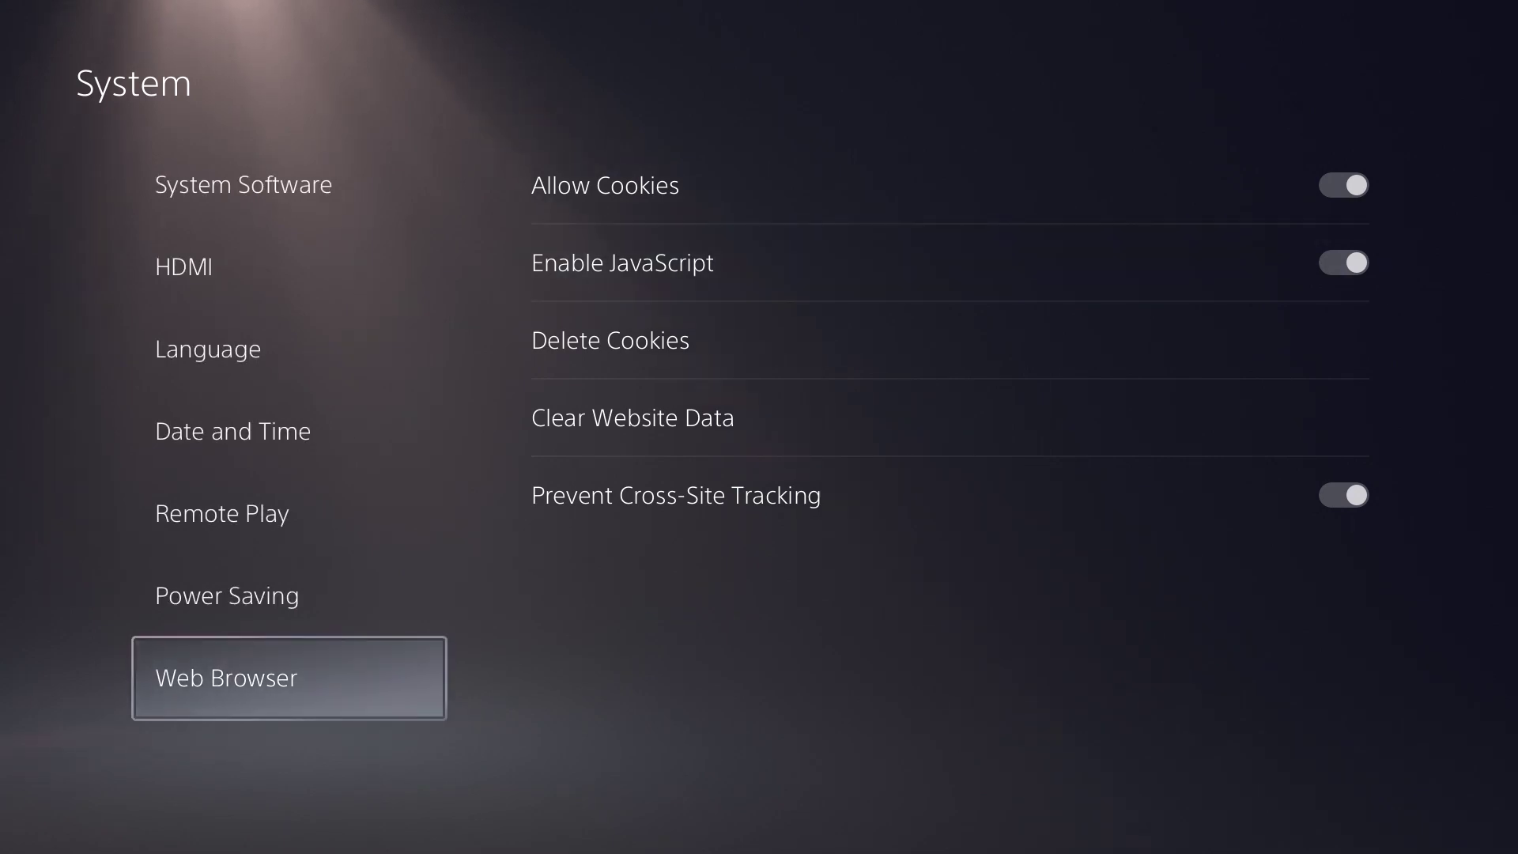
key("Escape")
Go into Network settings, view Connection Status and choose View PlayStation Network Status.
key("Up")
key("Up")
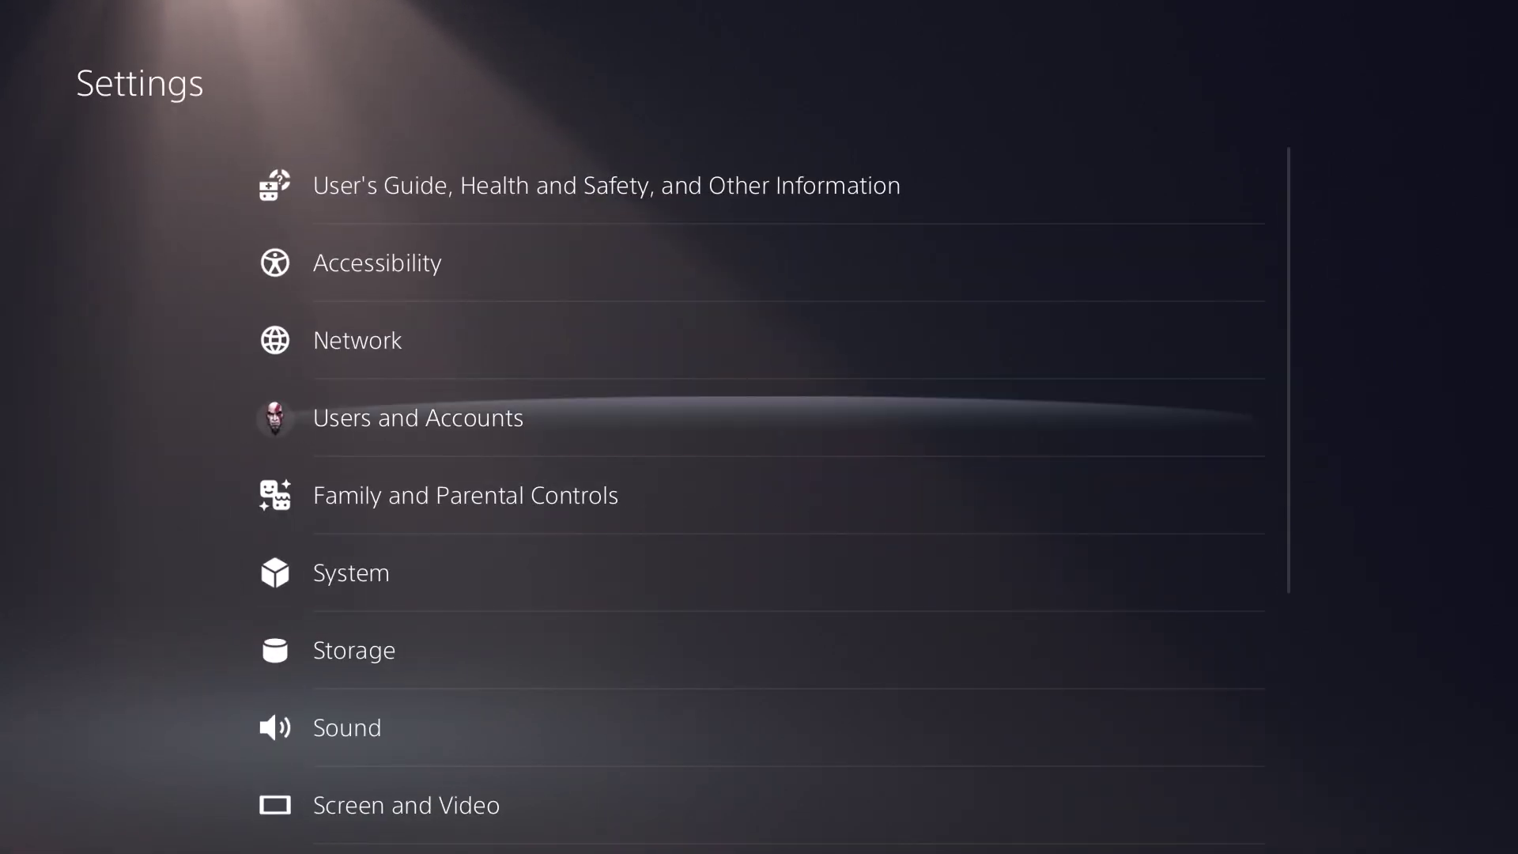
key("Up")
key("Return")
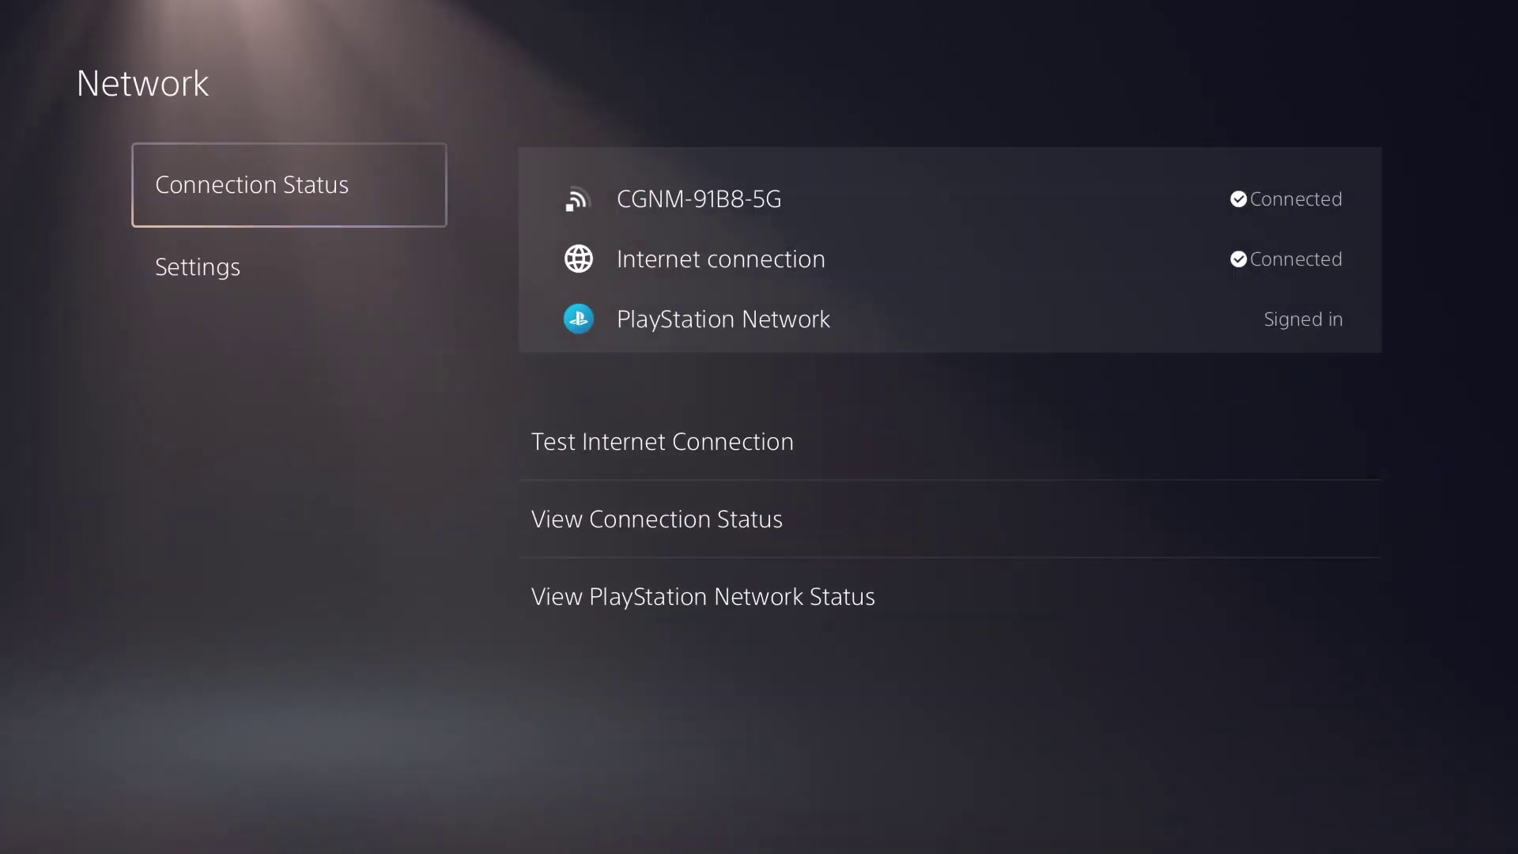
key("Right")
key("Down")
key("Down")
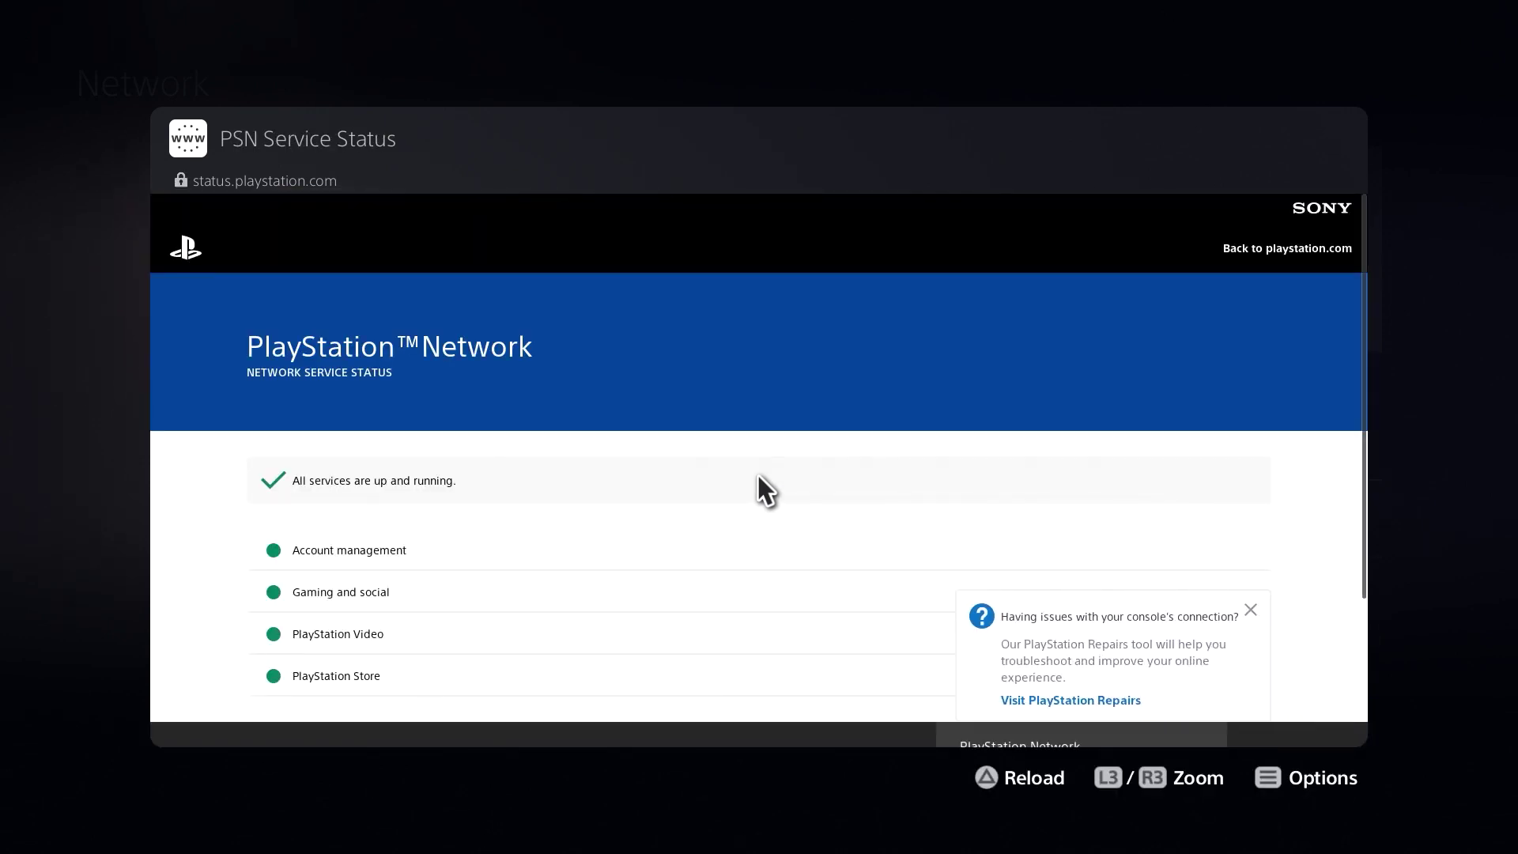
Zoom the status page in and back out, then start a search from PlayStation's YouTube channel.
key("ctrl+plus")
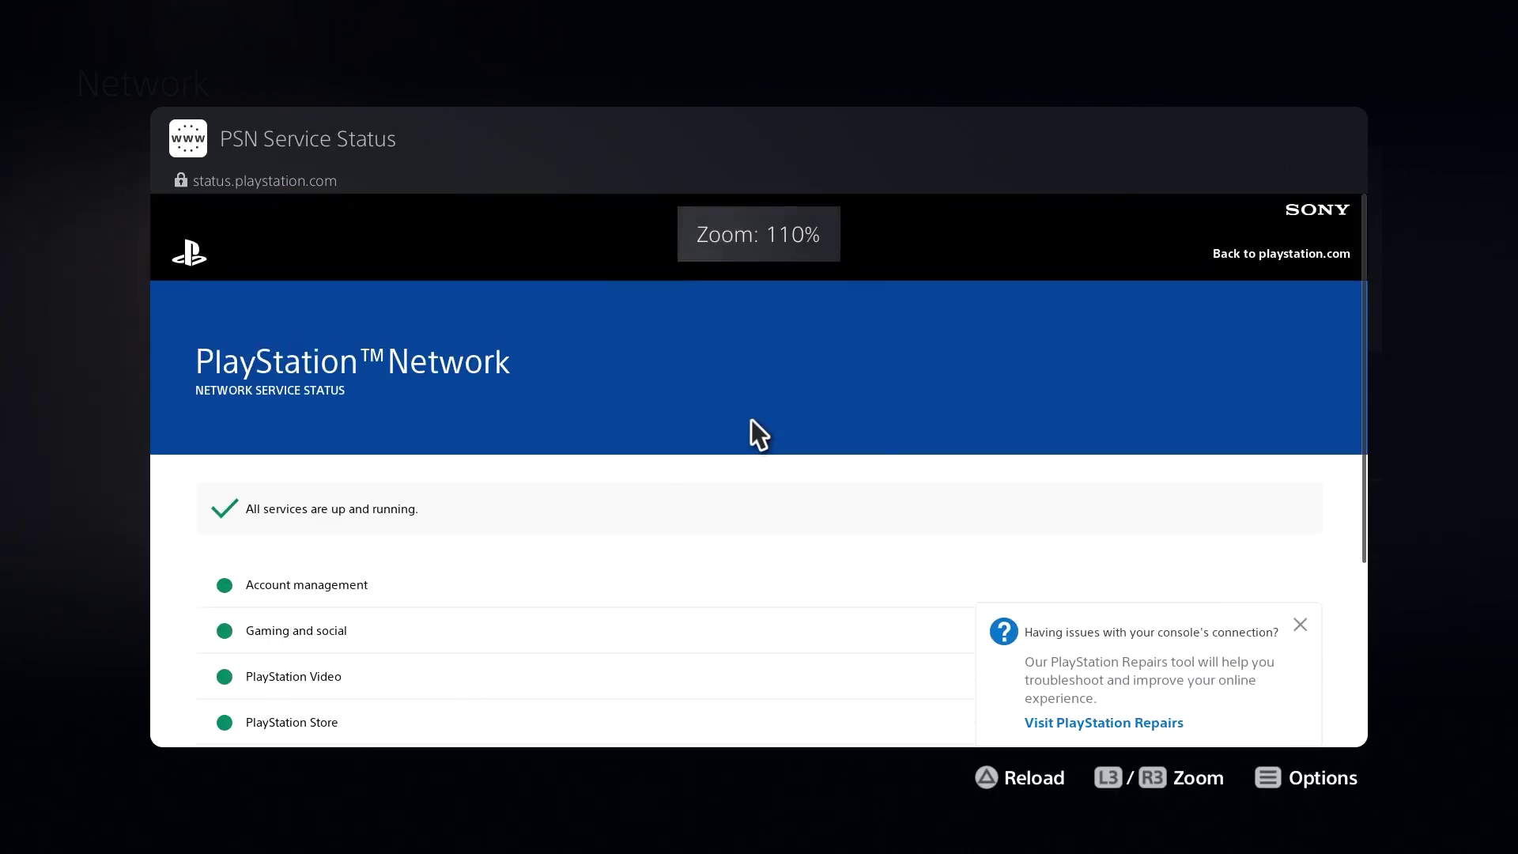
key("ctrl+plus")
key("ctrl+minus")
key("ctrl+minus")
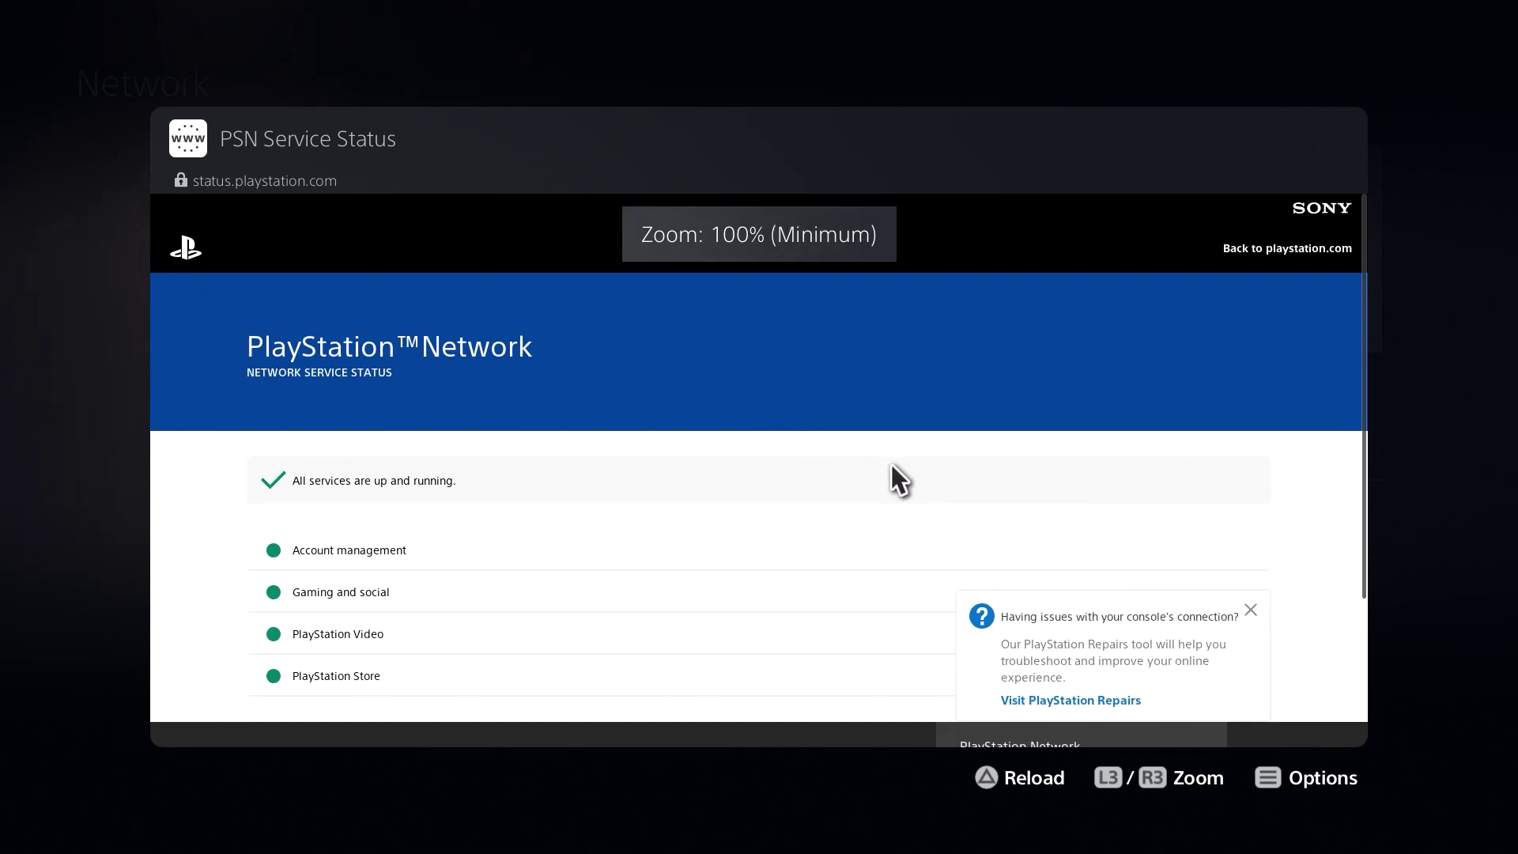
scroll(942, 675, "down", 3)
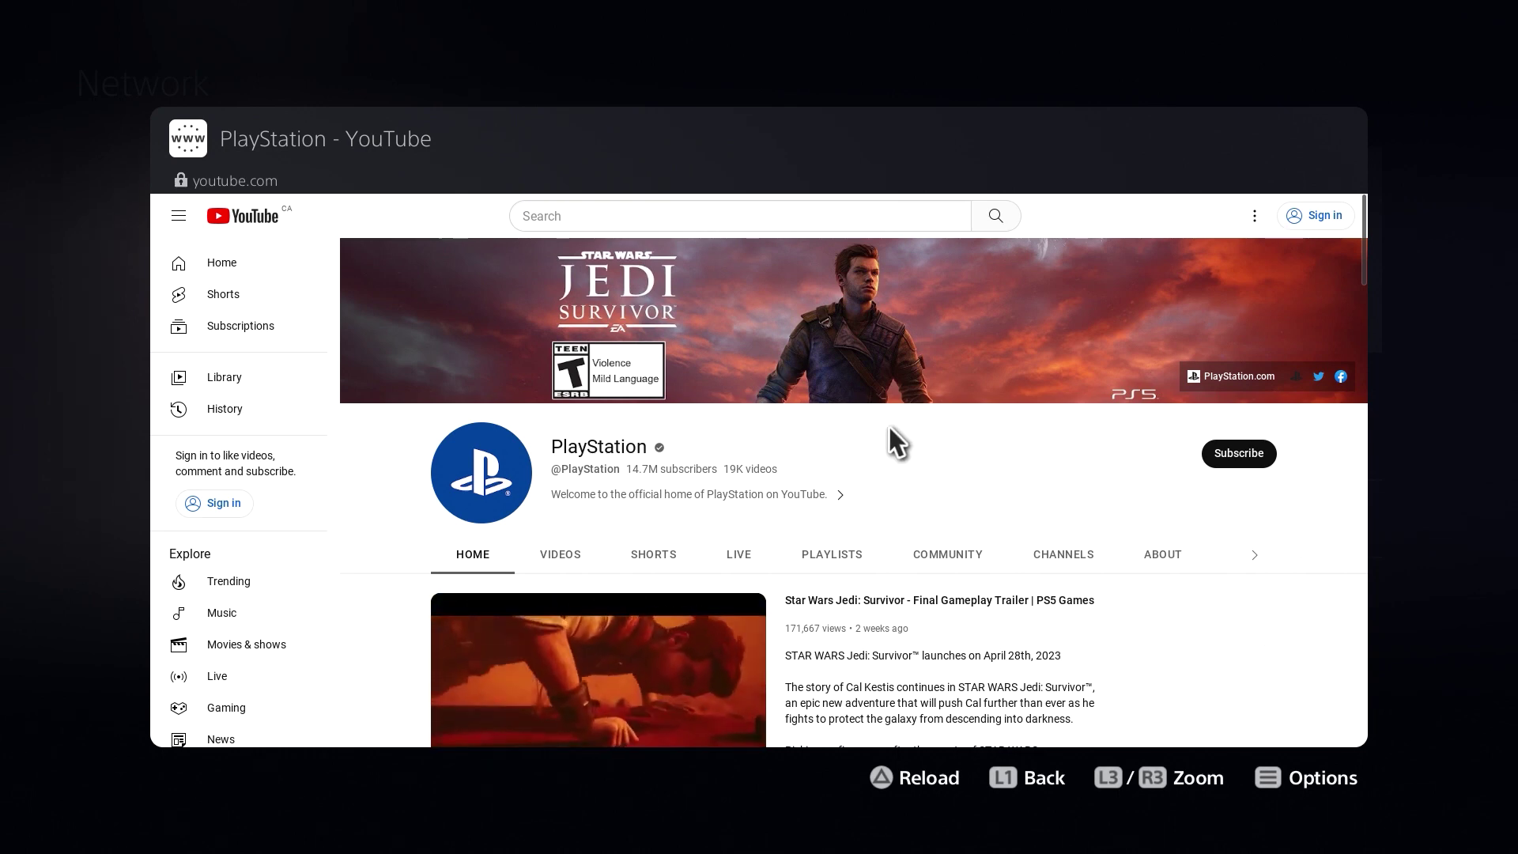
left_click(709, 219)
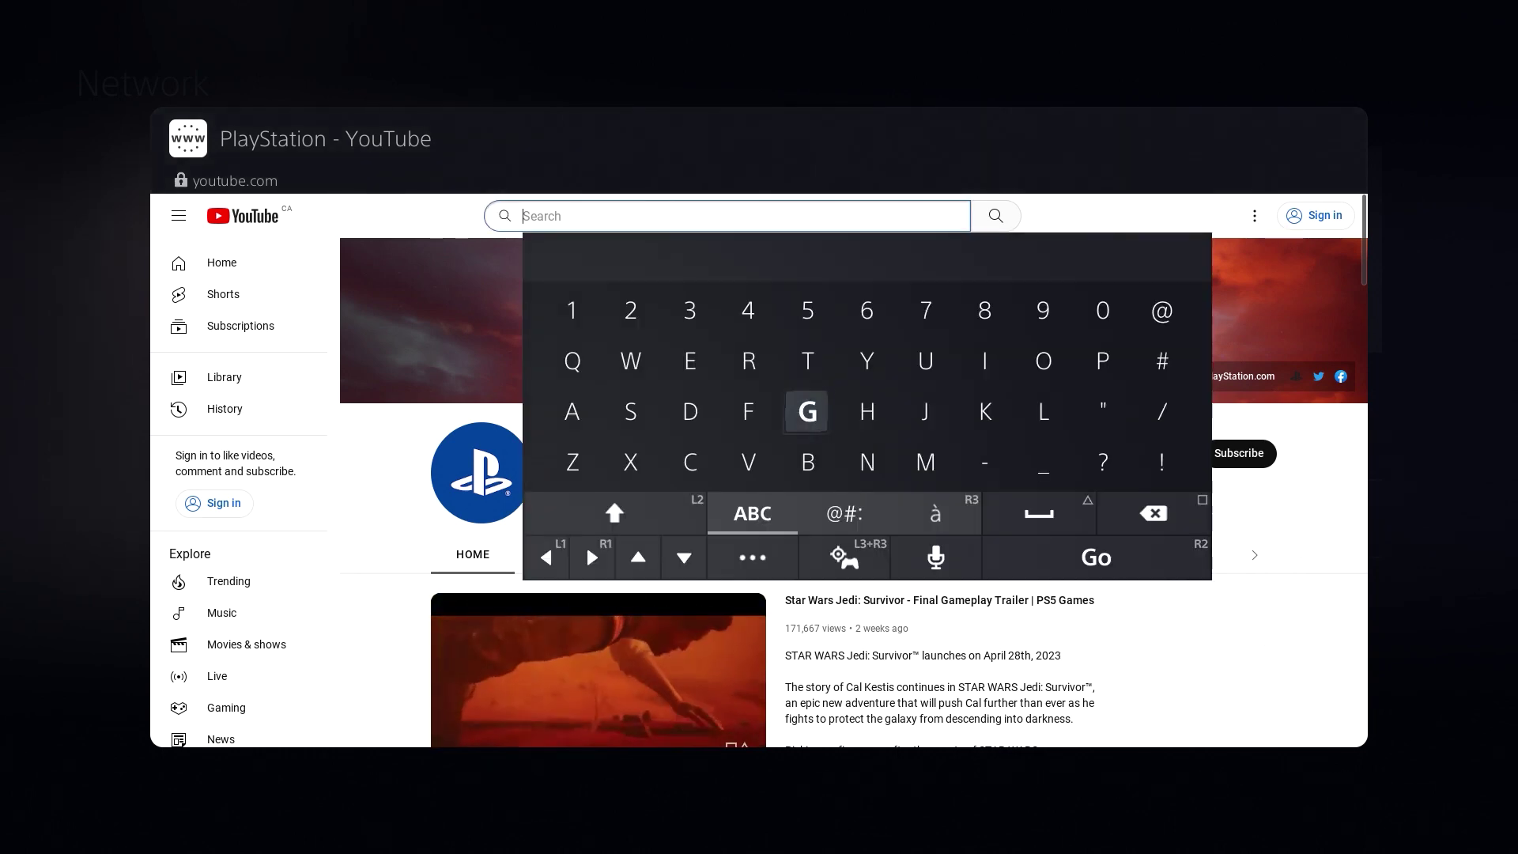
type("D")
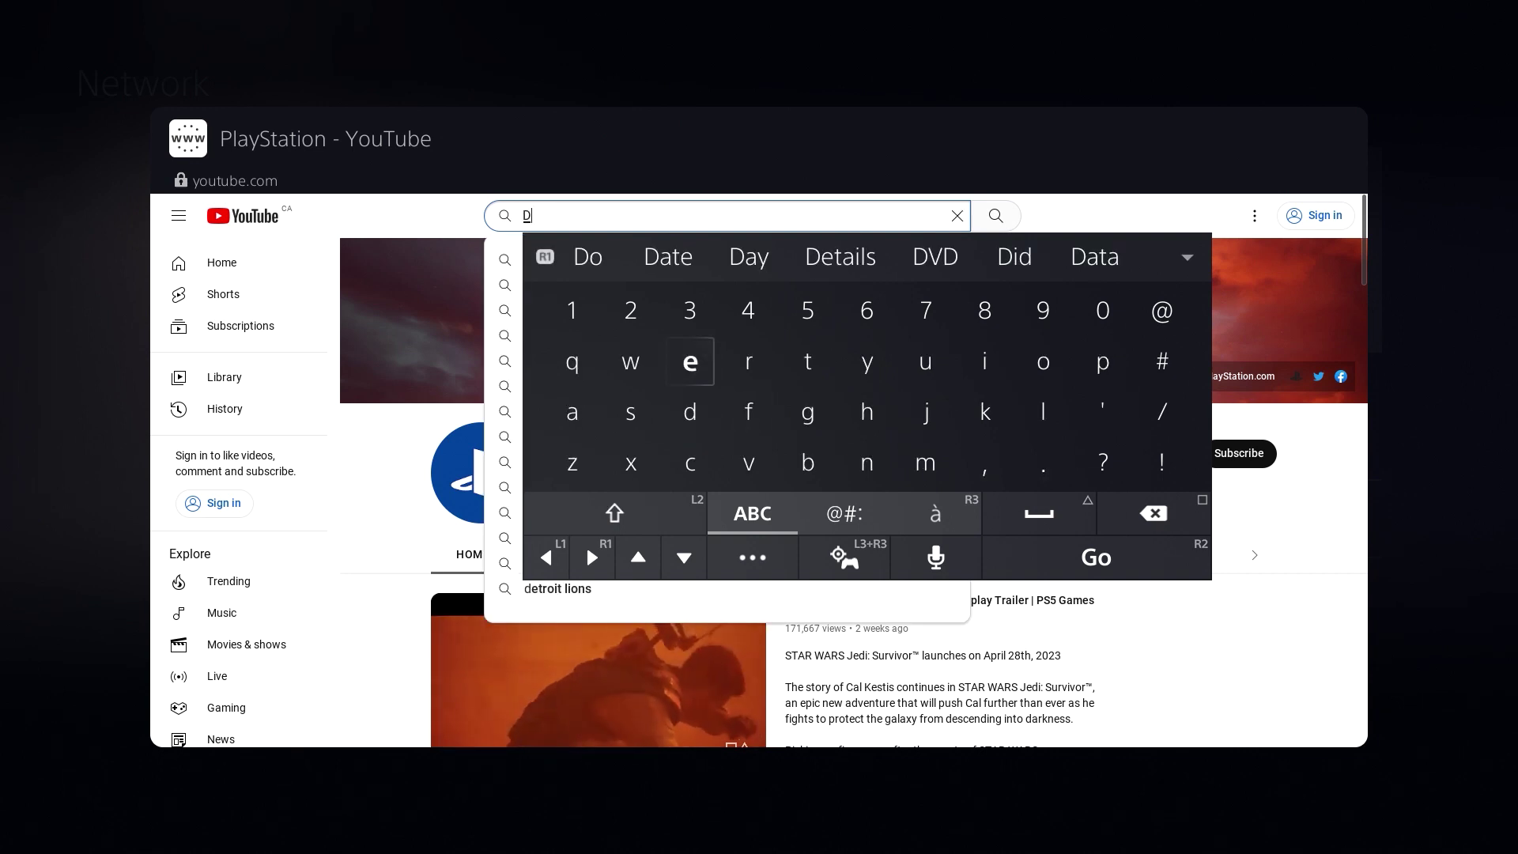
type("r")
Enter the search text 'Dr' and the first letters of 'glitch' on the on-screen keyboard.
key("Down")
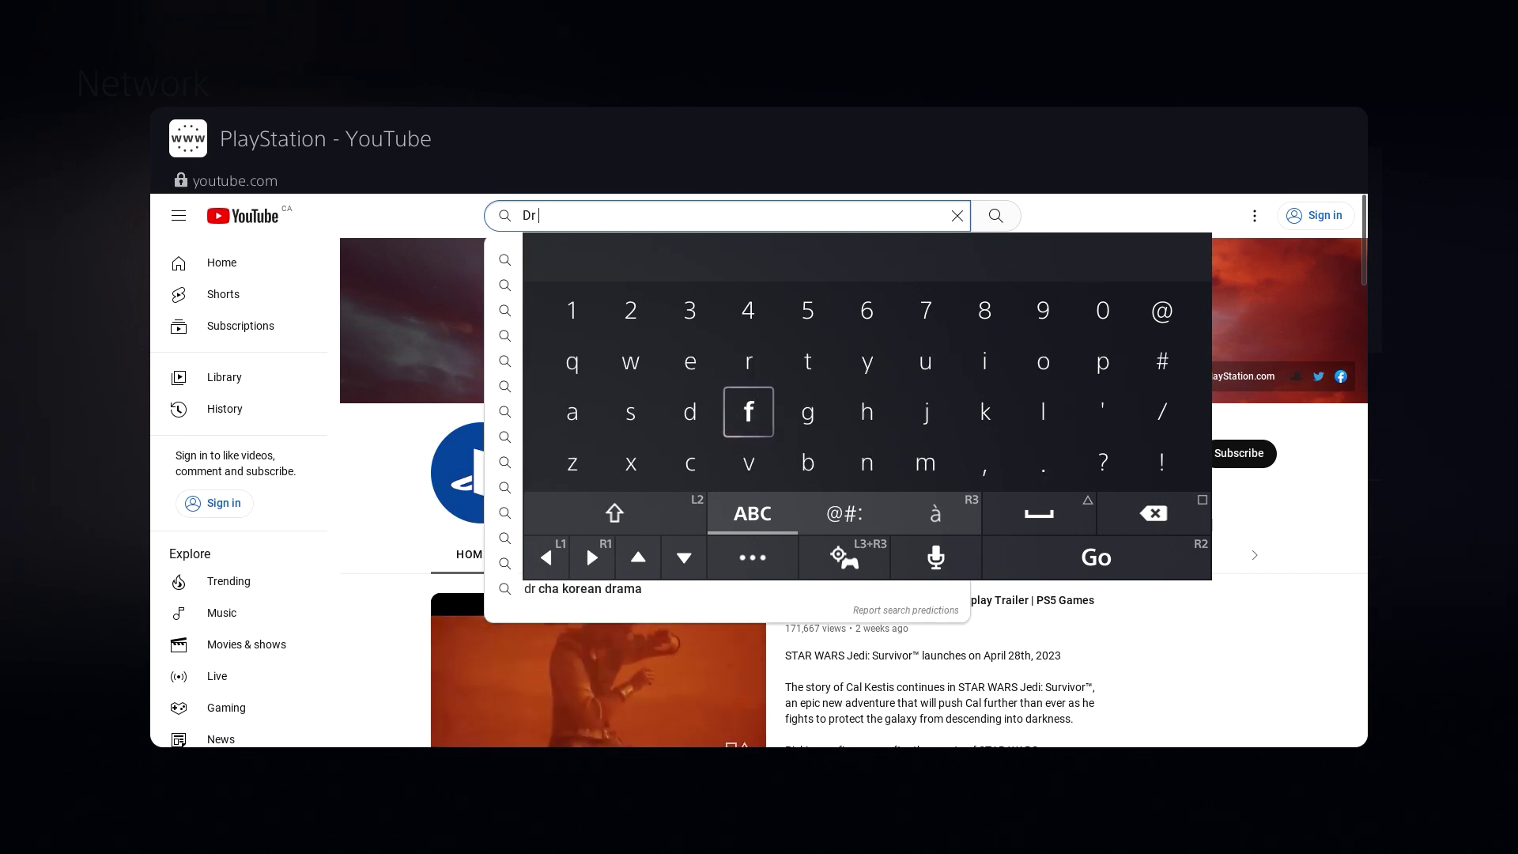
key("Right")
type("g")
key("Right")
key("Right")
key("Right")
key("Right")
key("Left")
key("Left")
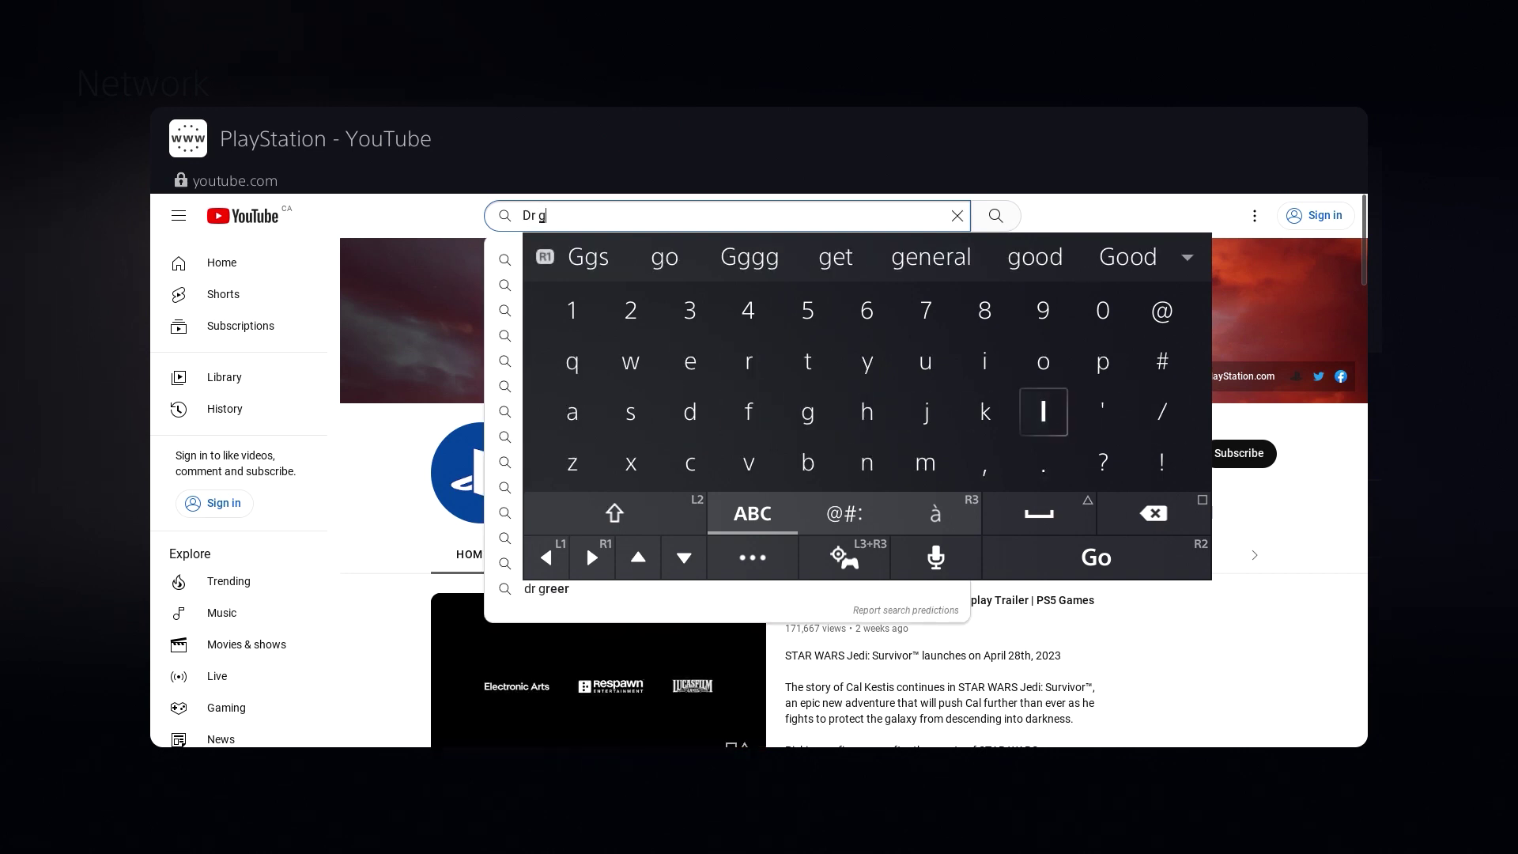
type("l")
key("Up")
key("Left")
type("i")
key("Left")
key("Left")
key("Left")
type("t")
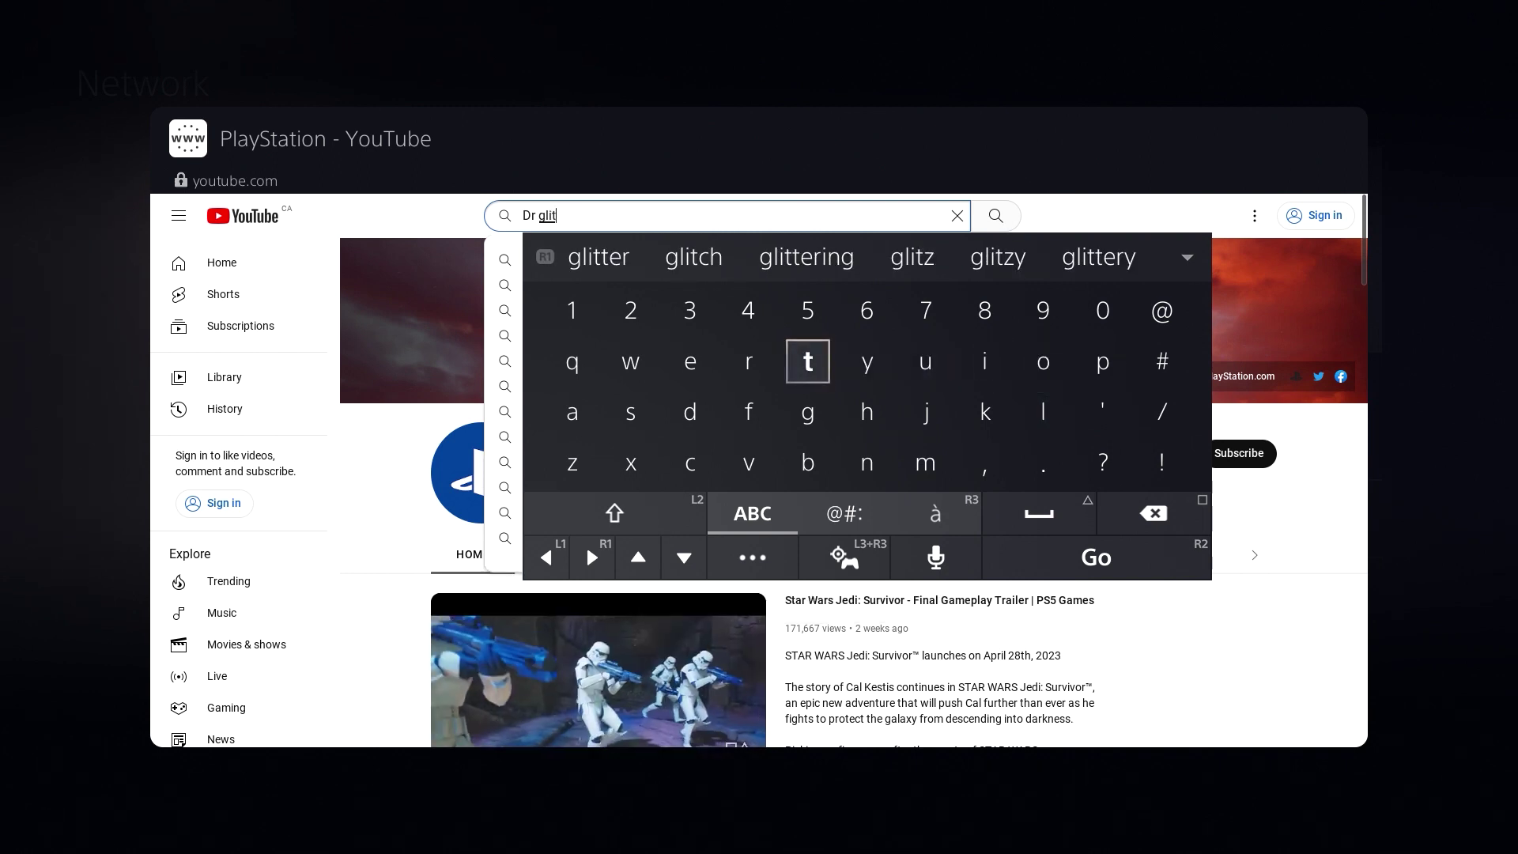
key("Down")
key("Down")
Pick the suggested word 'glitch' and run the YouTube search for 'Dr glitch'.
key("Left")
key("Up")
key("Left")
key("Up")
key("Up")
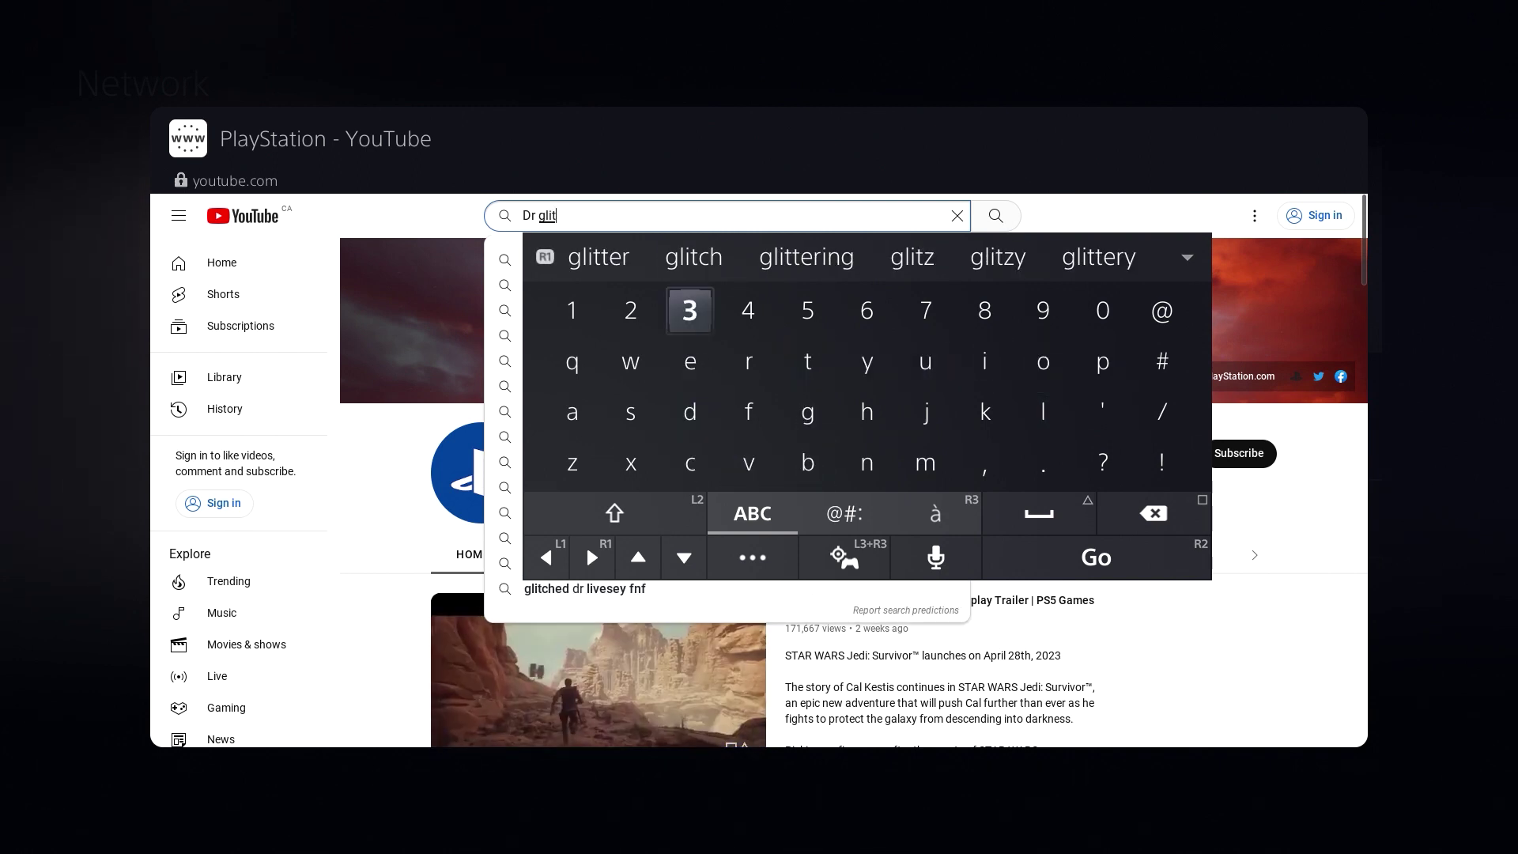
key("Up")
key("Return")
key("Return")
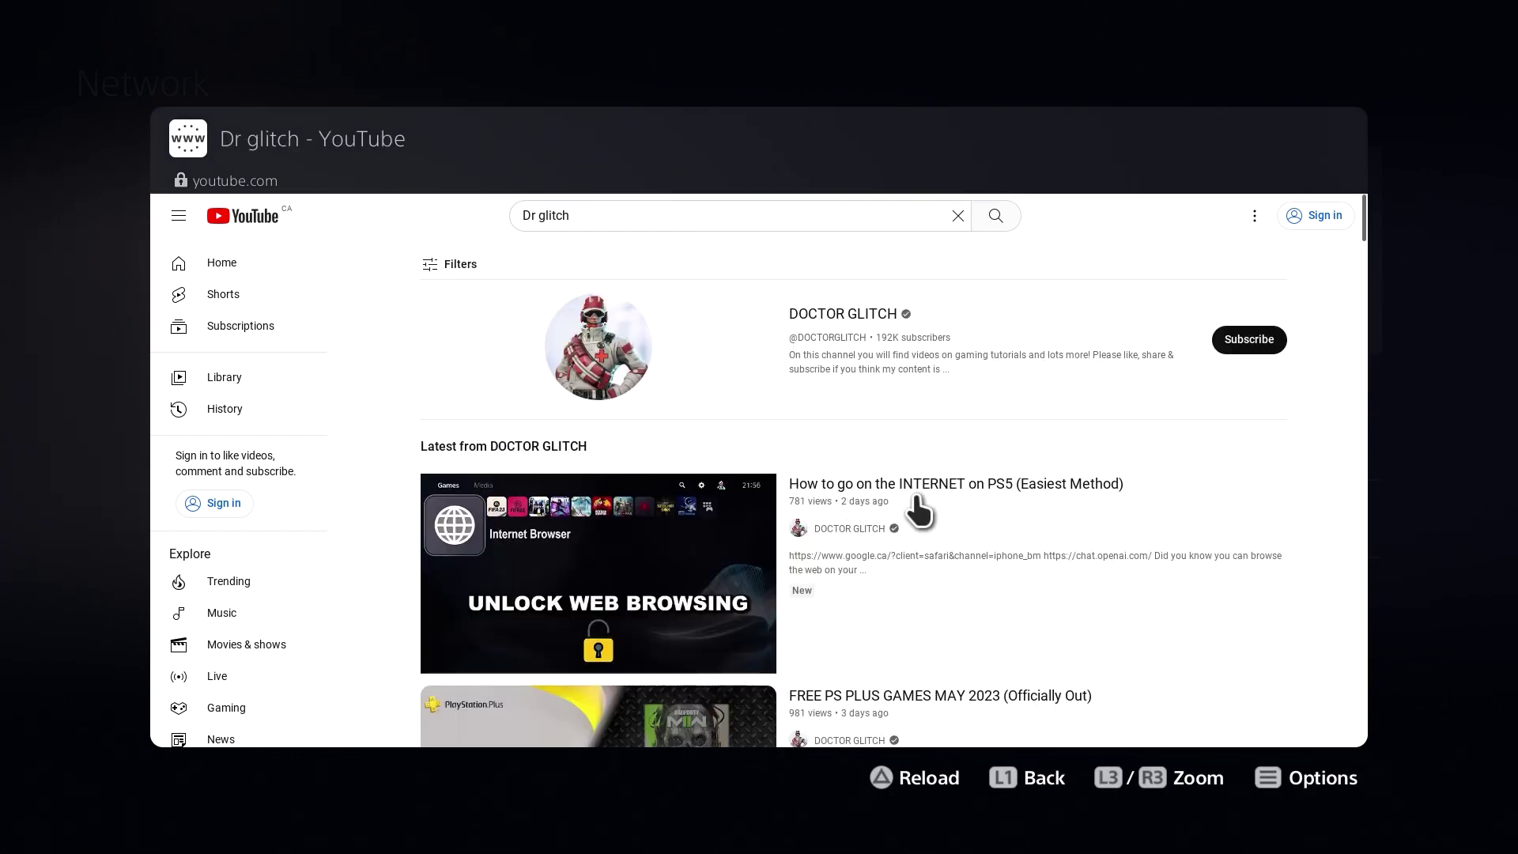
Play and pause the 'How to go on the INTERNET on PS5' video, expand its description and follow the chat.openai.com link.
left_click(943, 507)
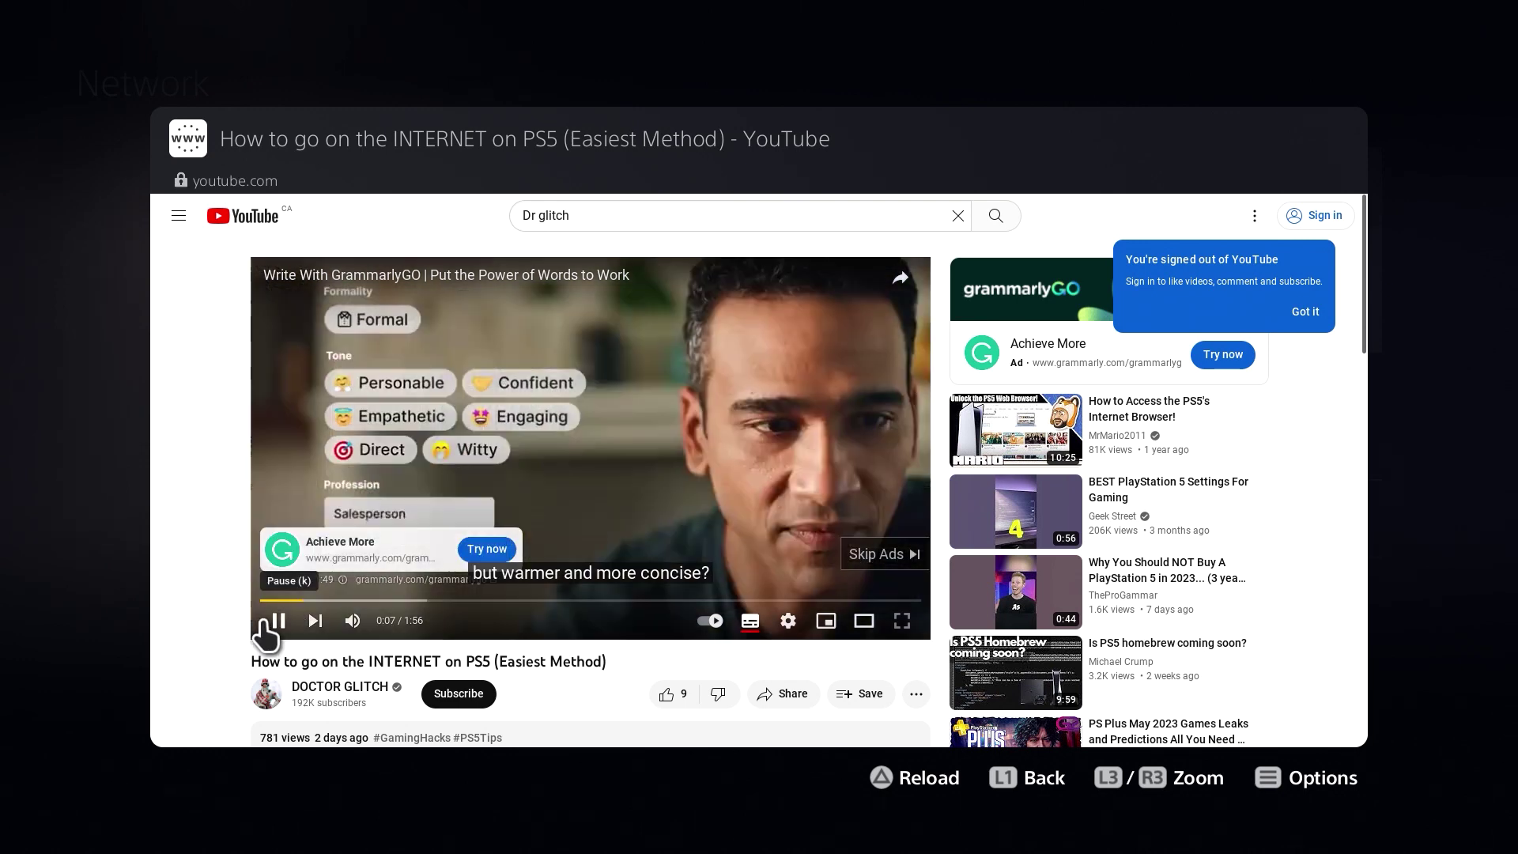
left_click(280, 621)
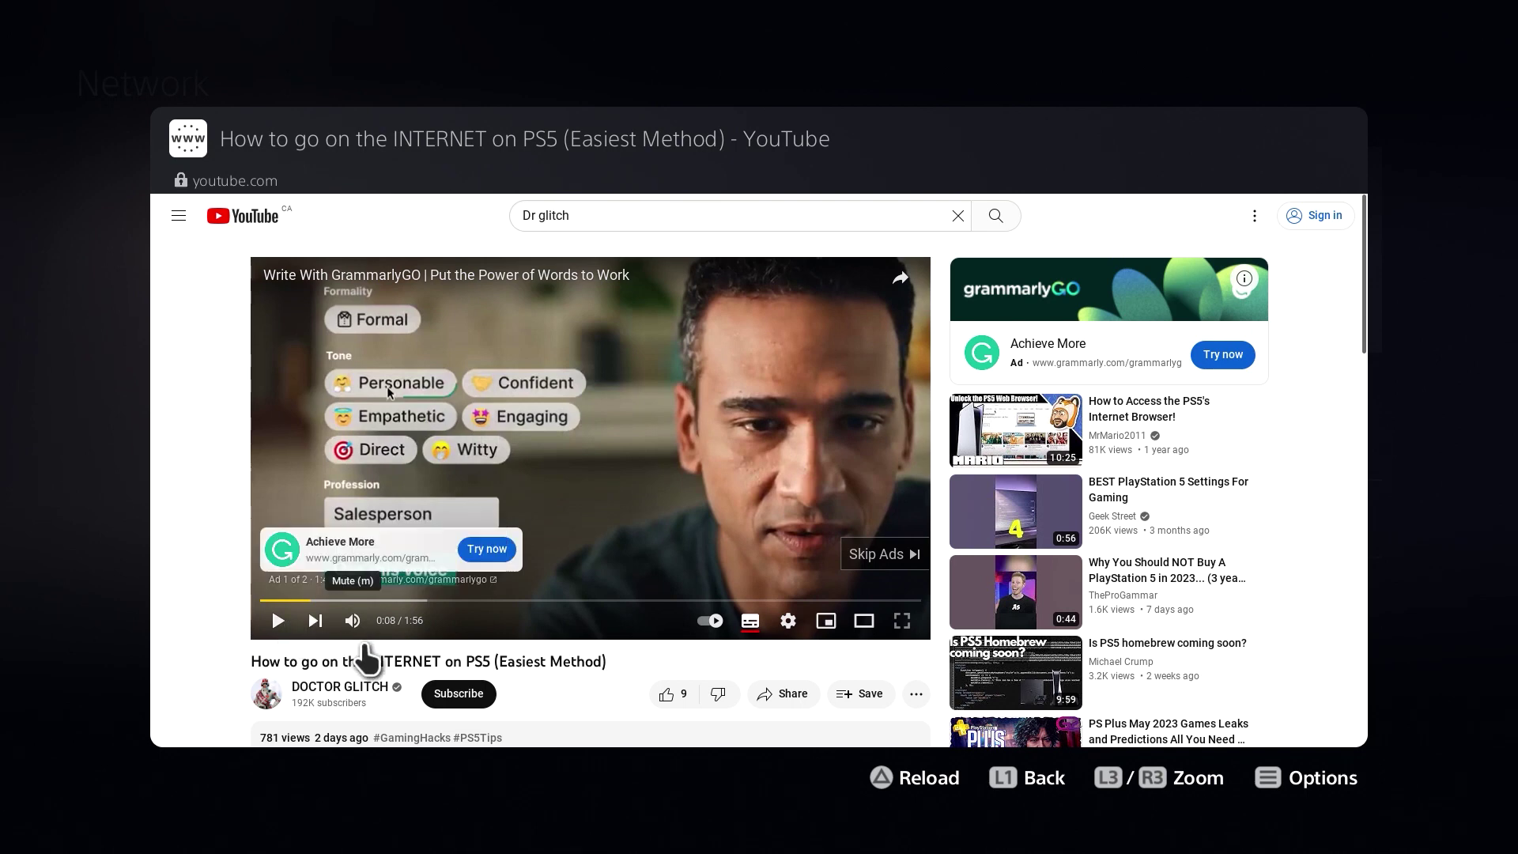
scroll(760, 475, "down", 2)
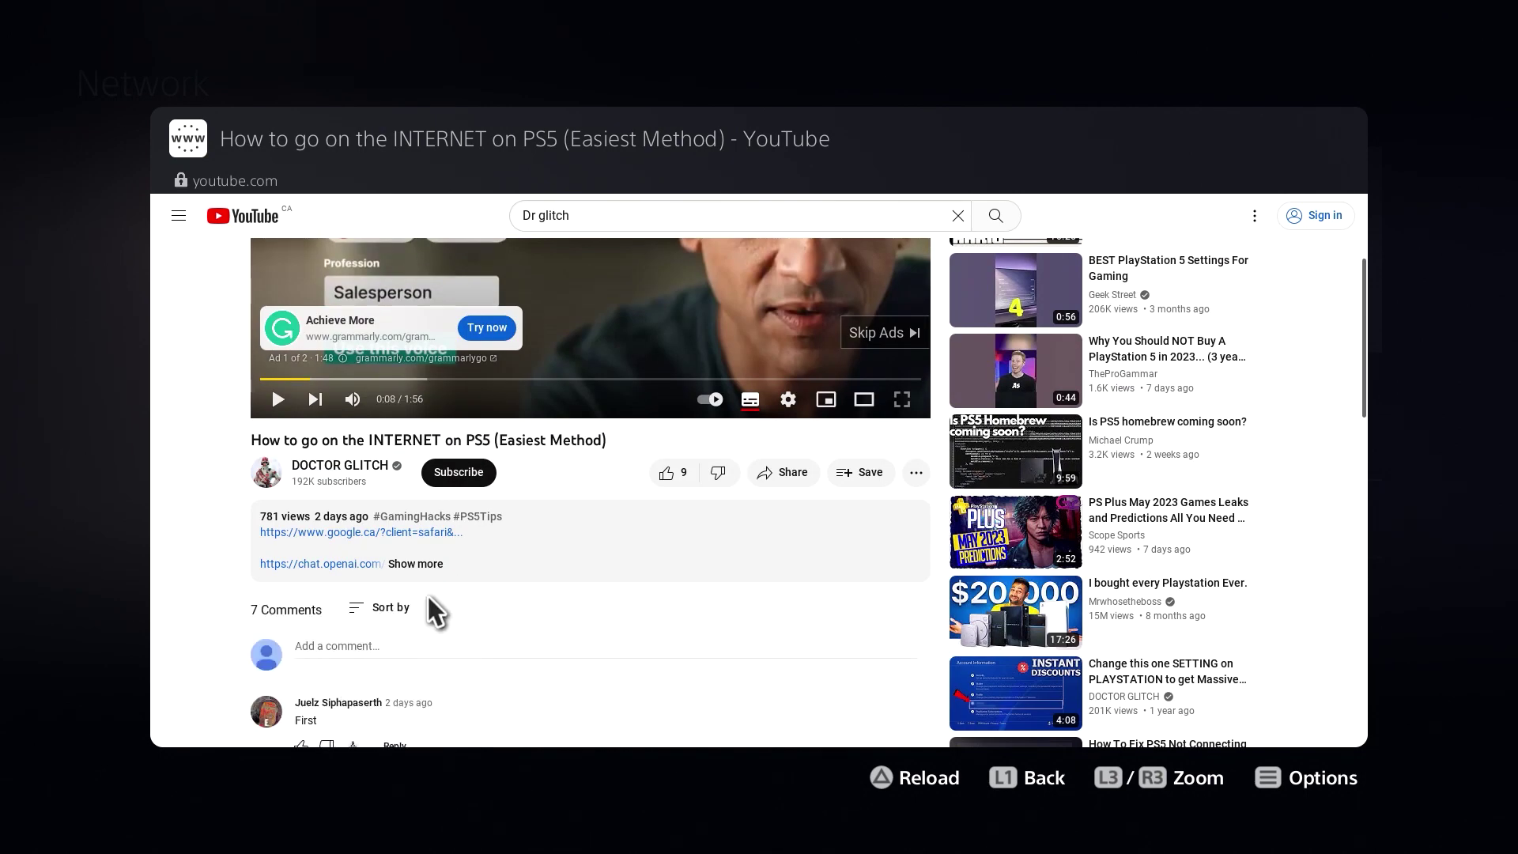
left_click(416, 565)
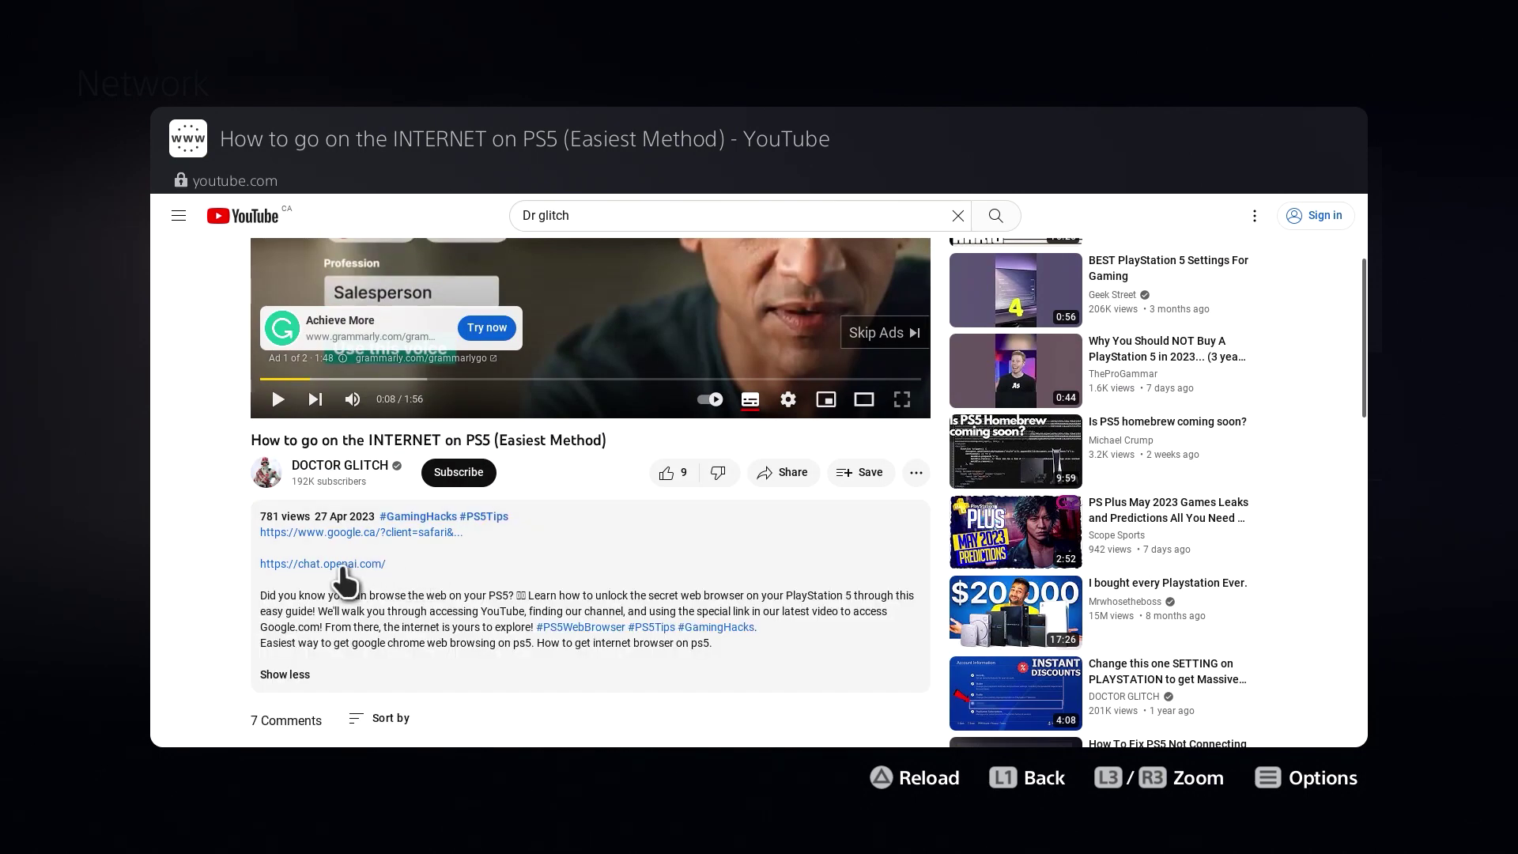
left_click(343, 564)
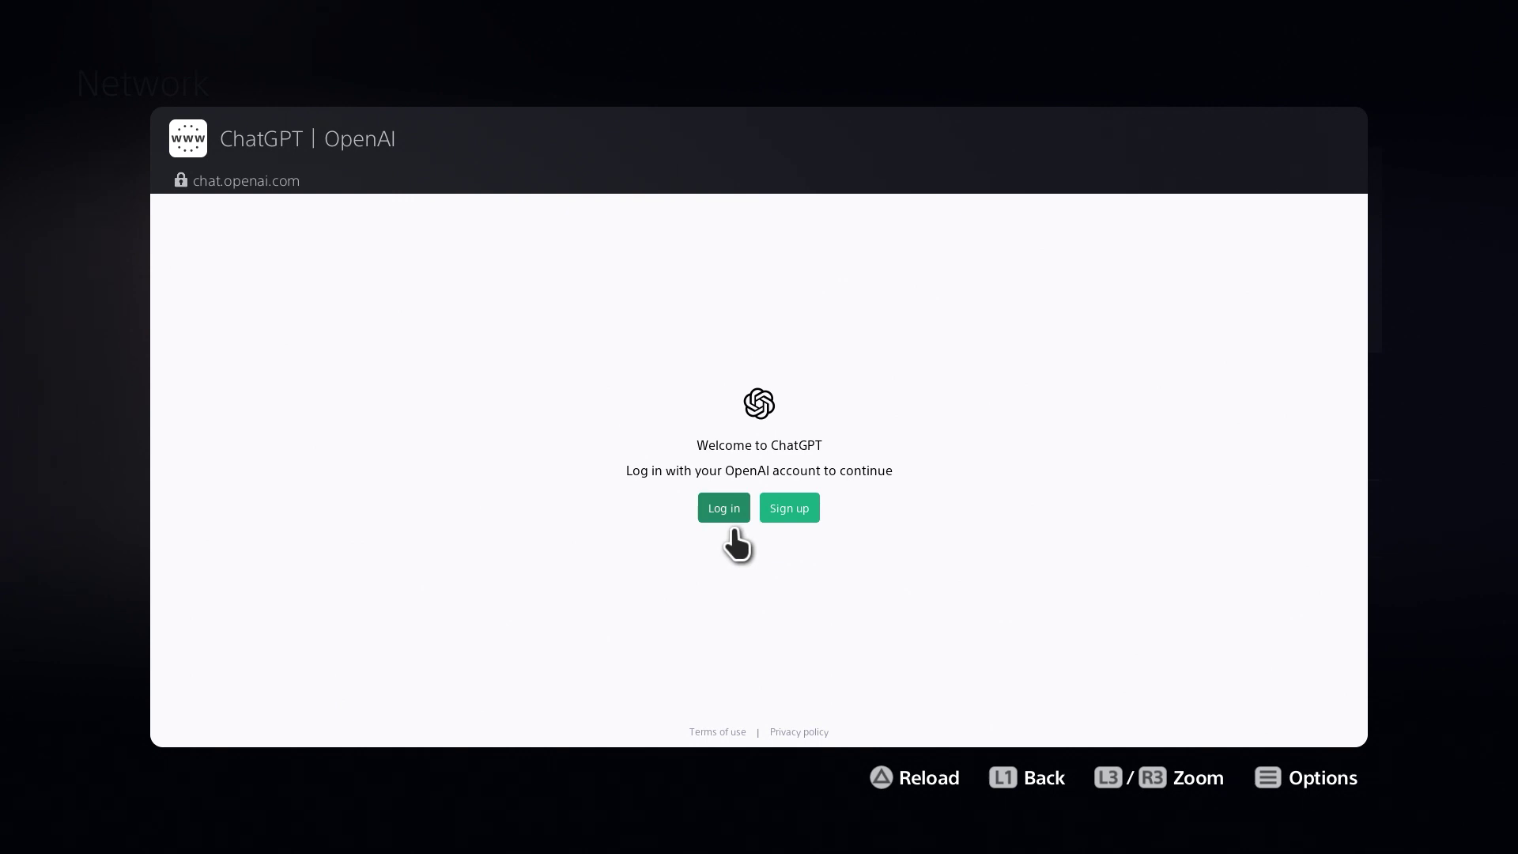
Browse the browser's Options menu on the ChatGPT welcome page.
key("Menu")
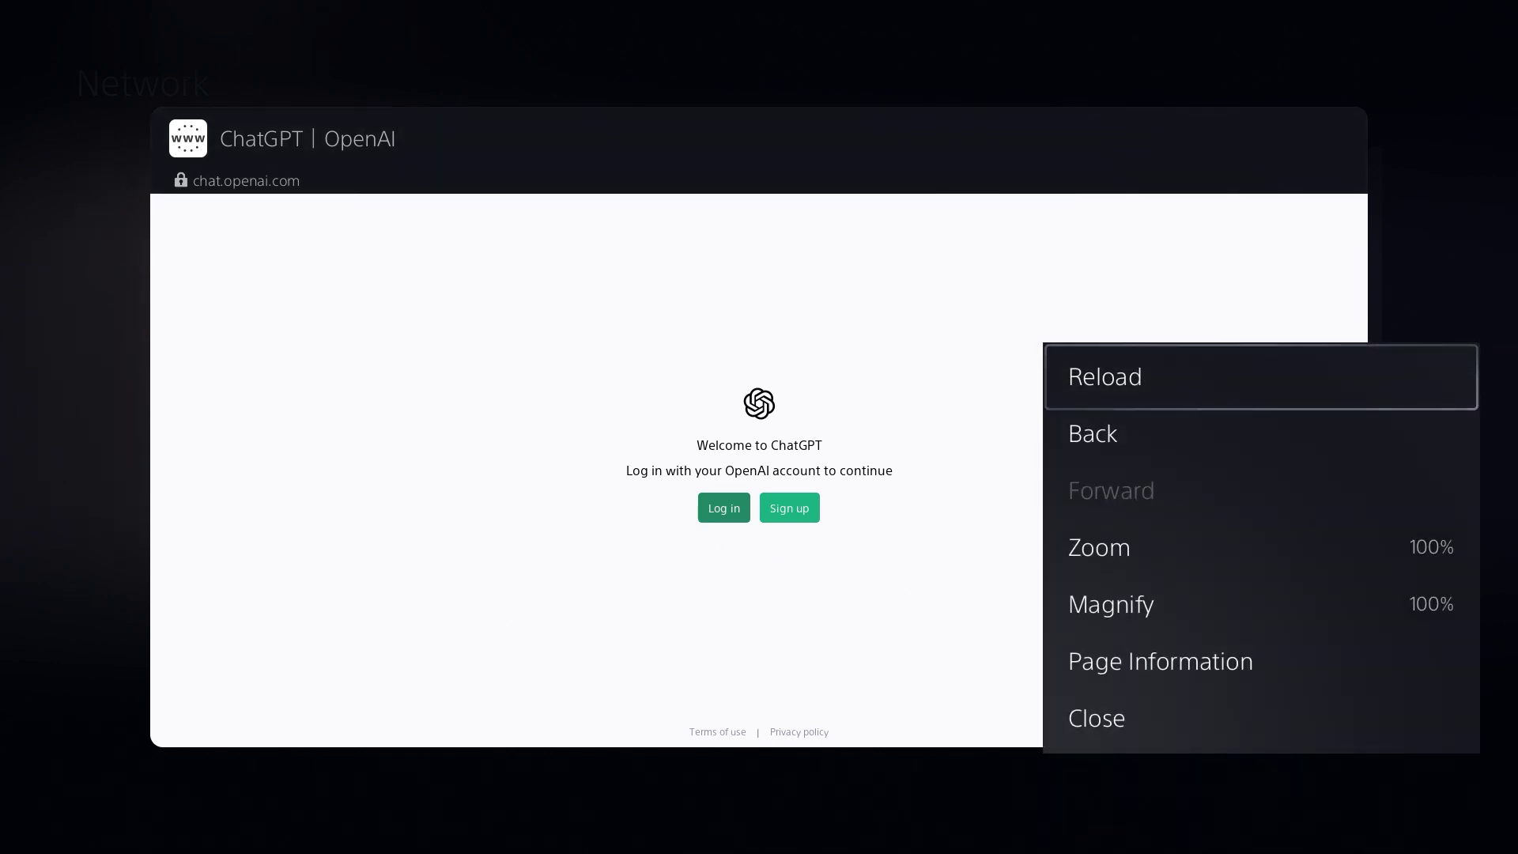
key("Down")
key("Down")
key("Down")
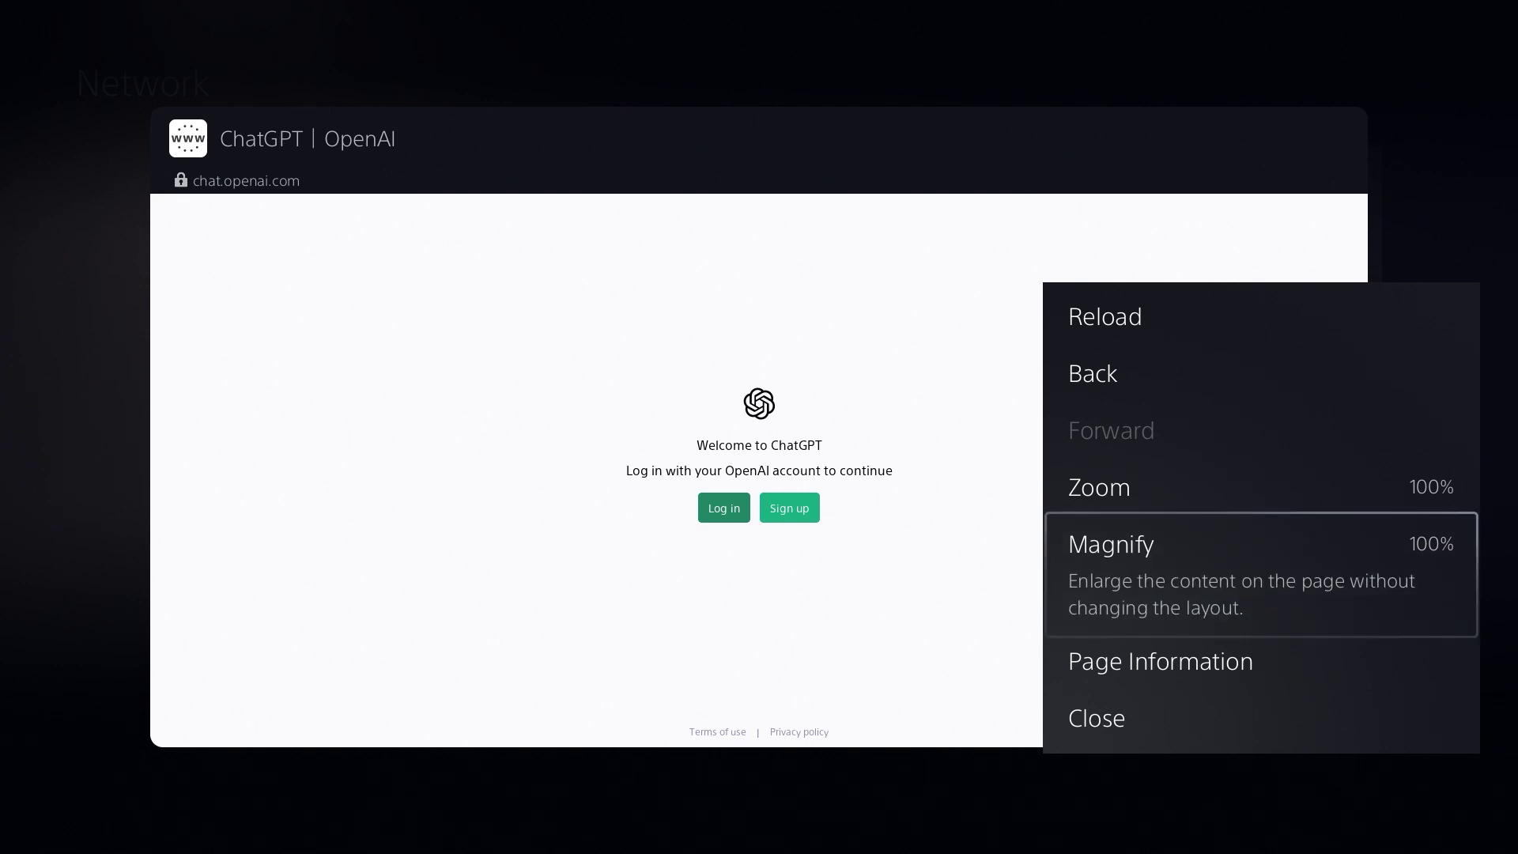
key("Down")
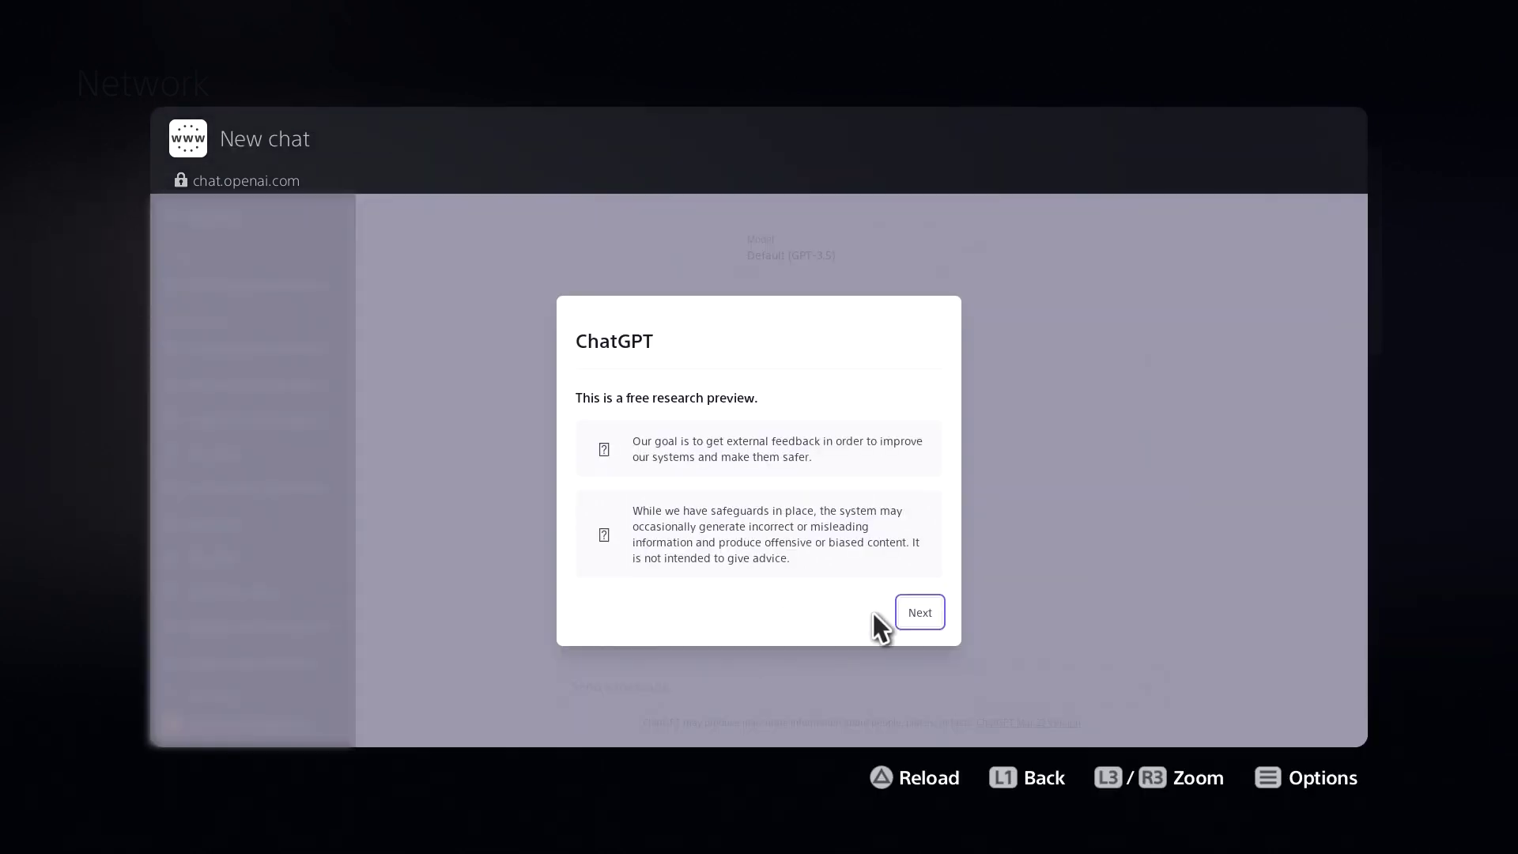
Dismiss the research preview and data collection notices with Next, Next and Done to reach a new chat.
left_click(917, 615)
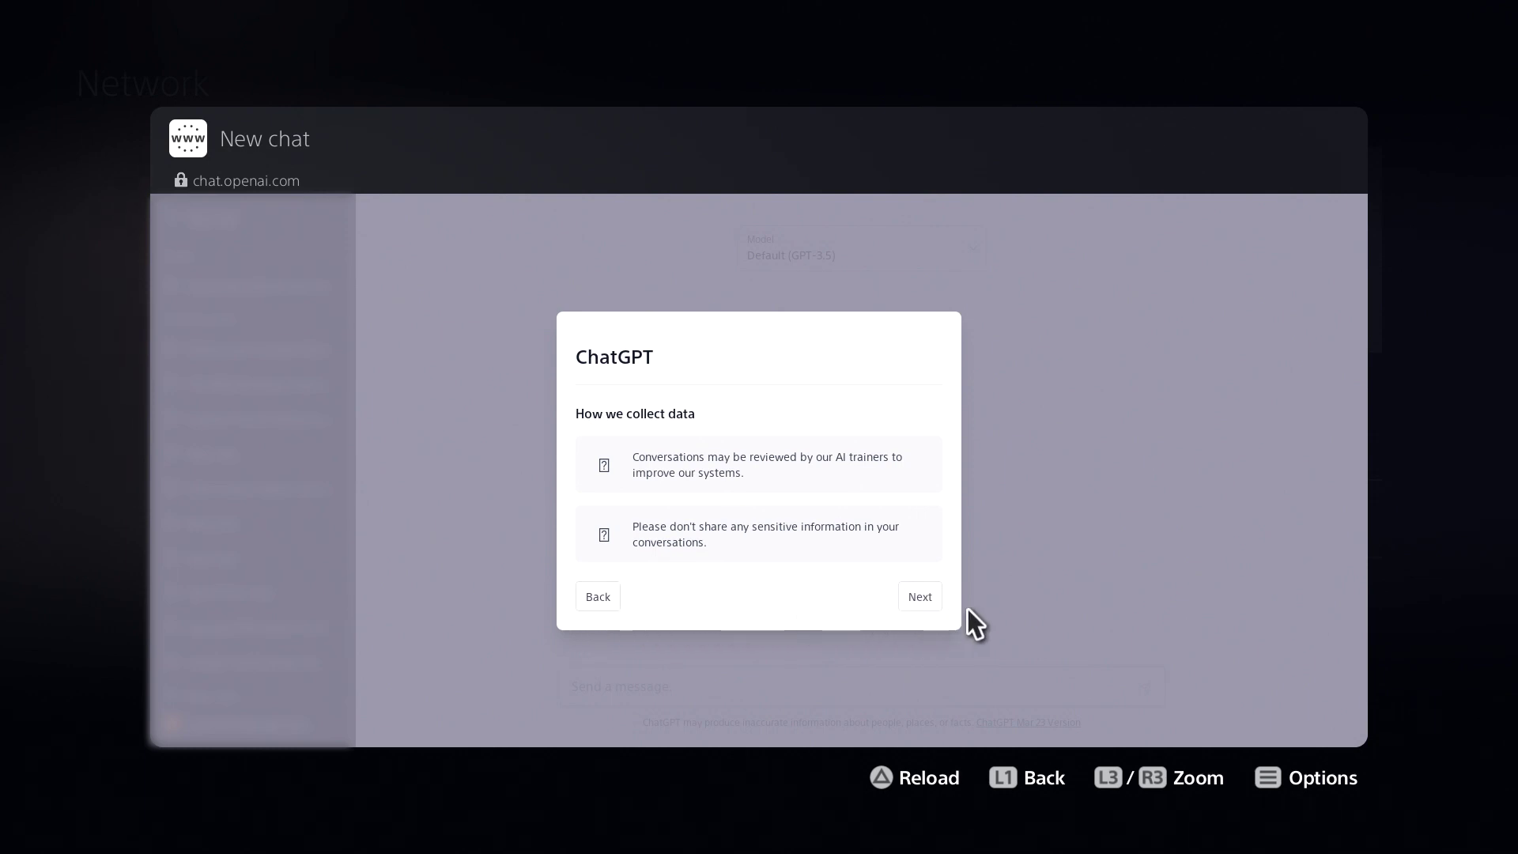
left_click(912, 603)
left_click(908, 609)
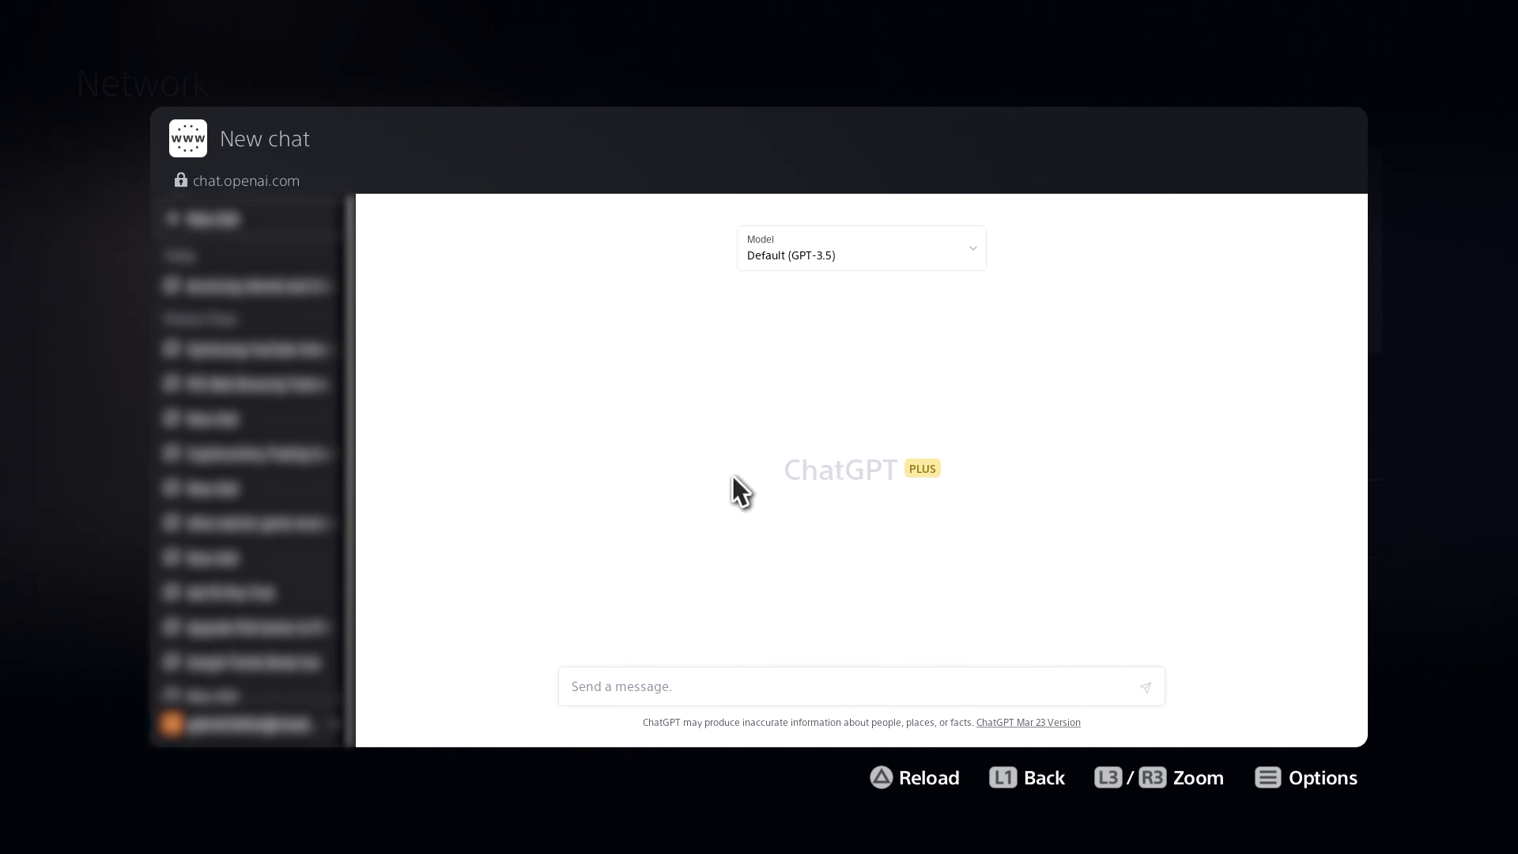
Select GPT-4 from the Model dropdown.
left_click(855, 255)
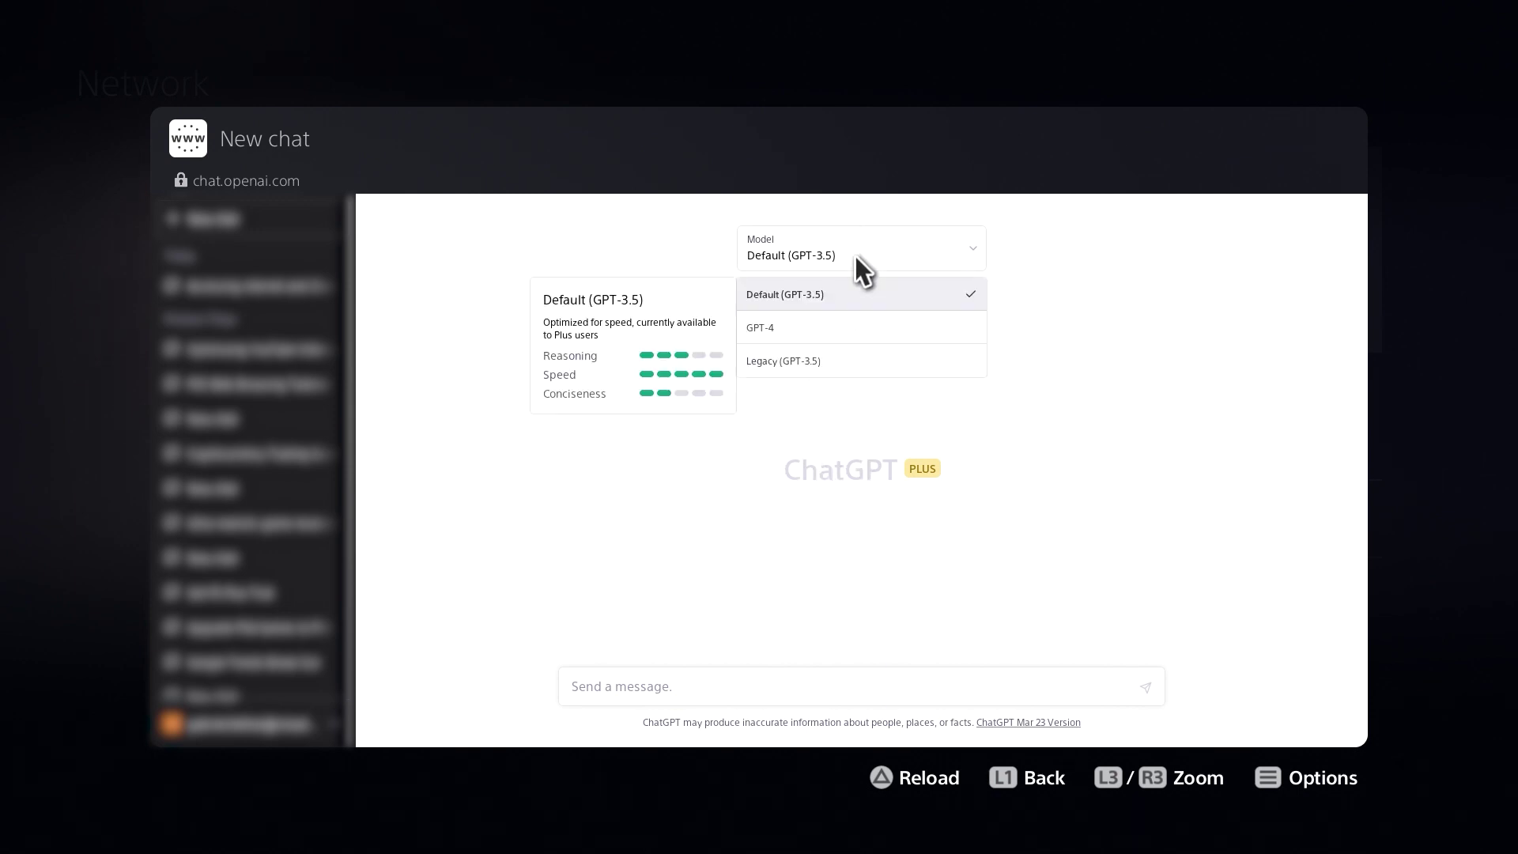
left_click(818, 332)
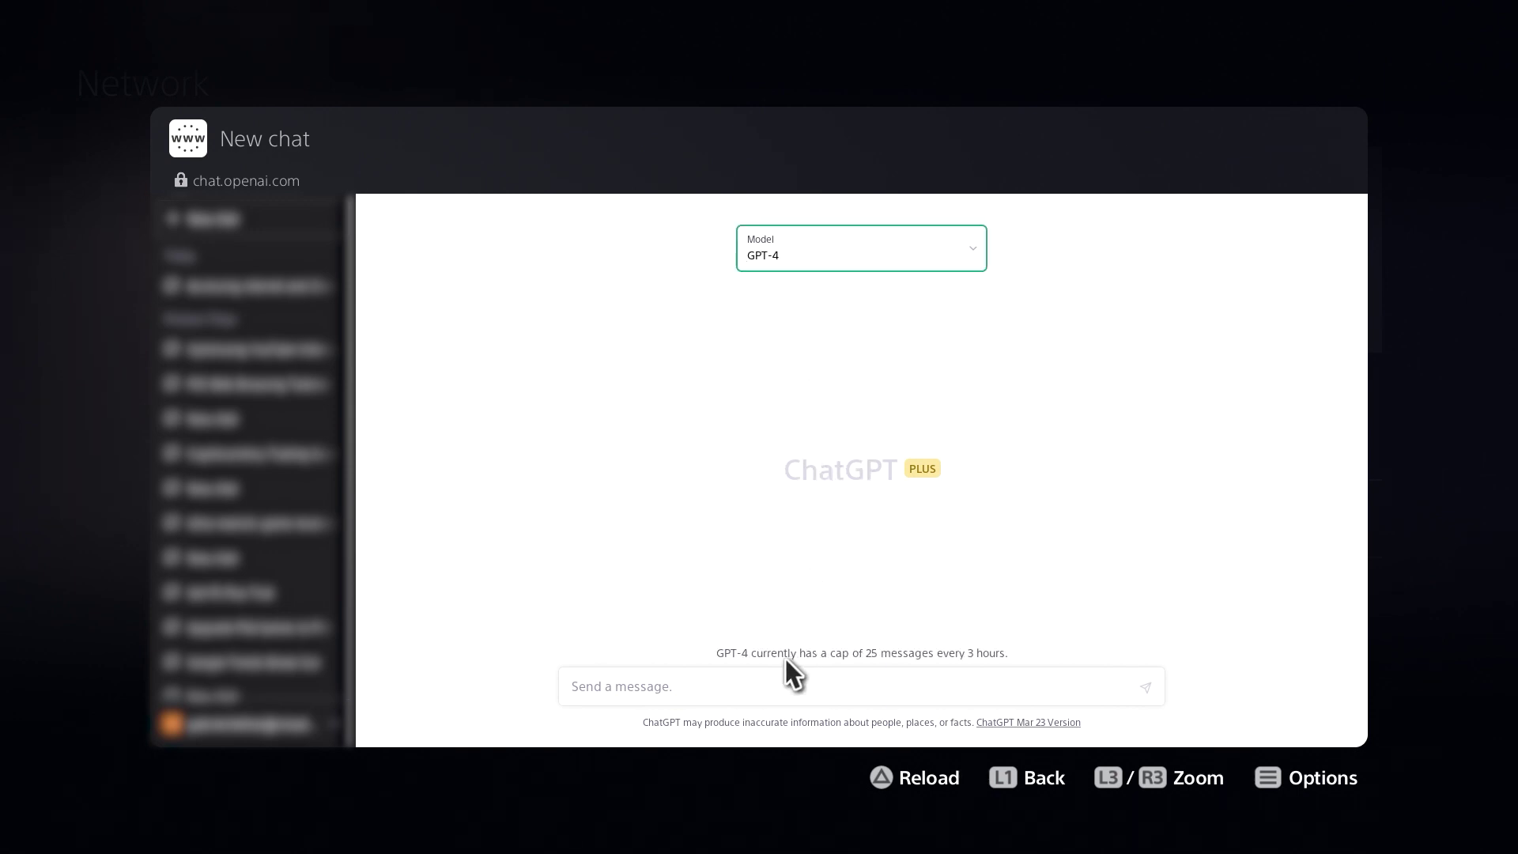
Dictate 'Name the best PS5 action adventure games' via the keyboard microphone and send it.
left_click(786, 689)
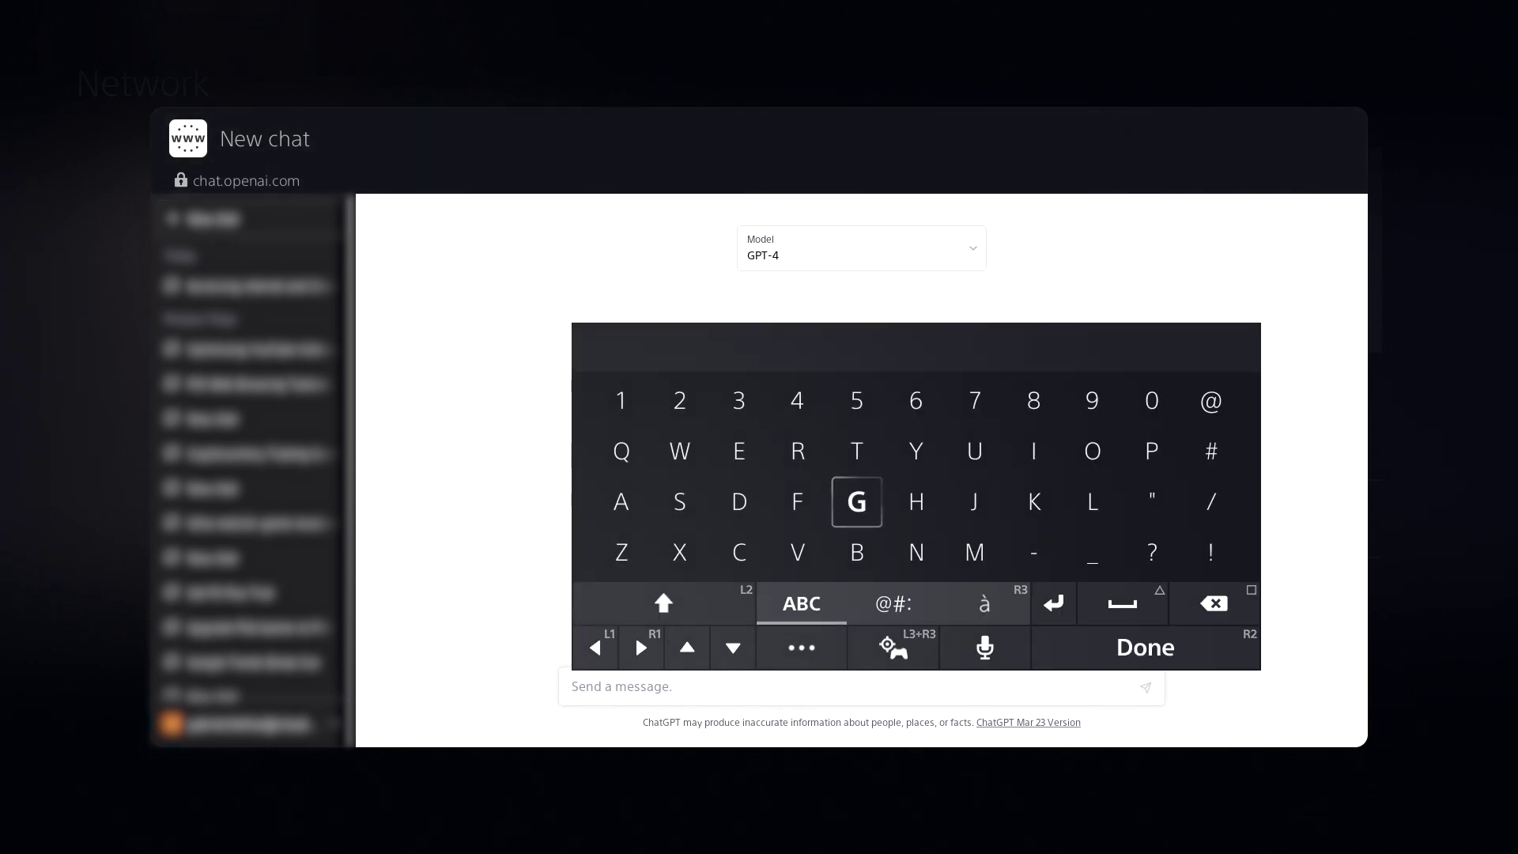
key("Right")
key("Down")
key("Right")
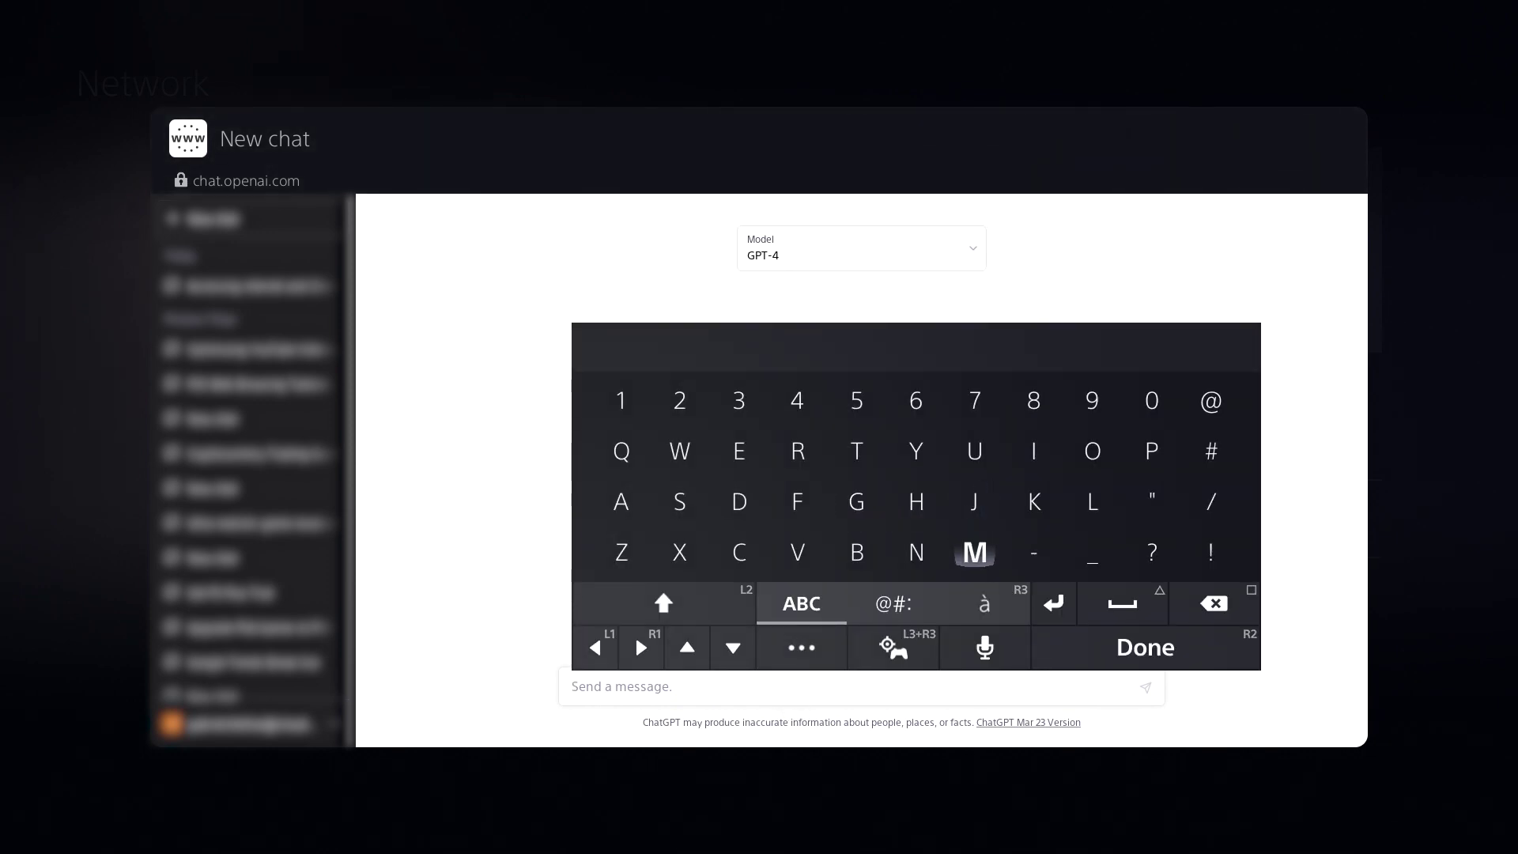
key("Down")
key("Down")
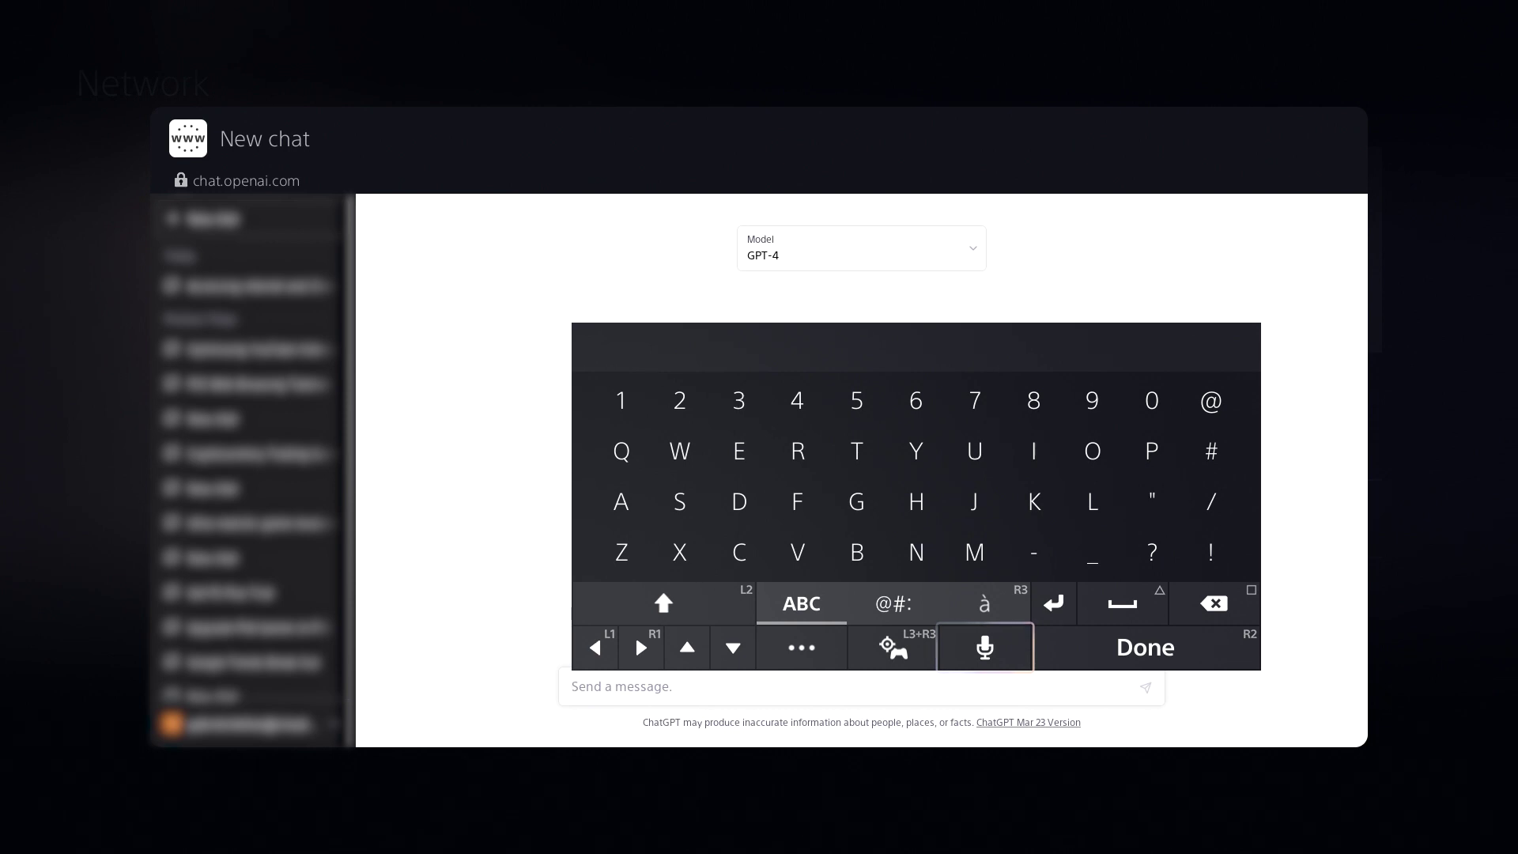
key("Return")
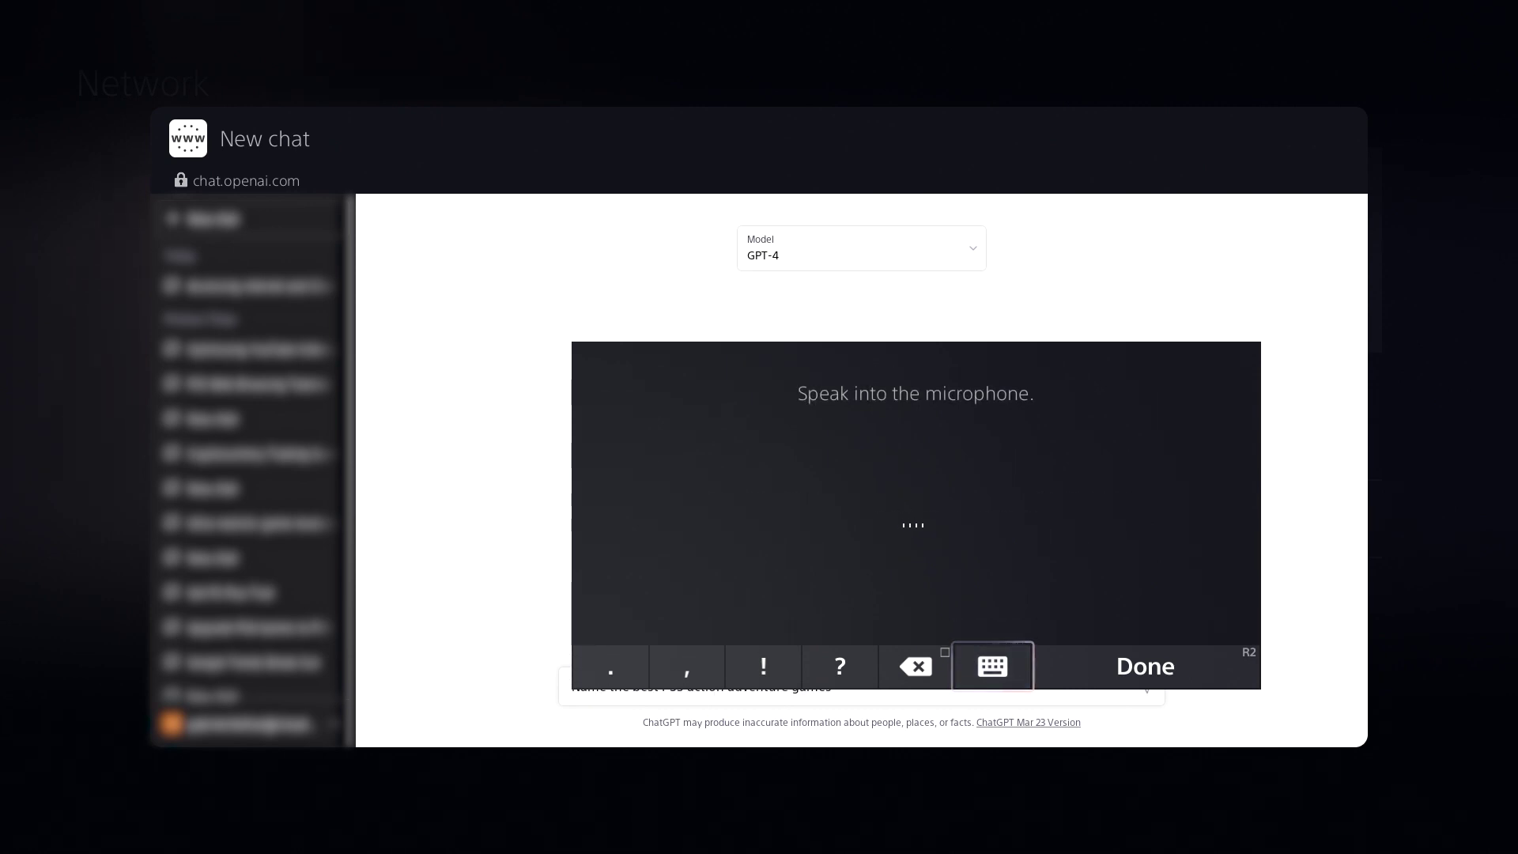
key("Return")
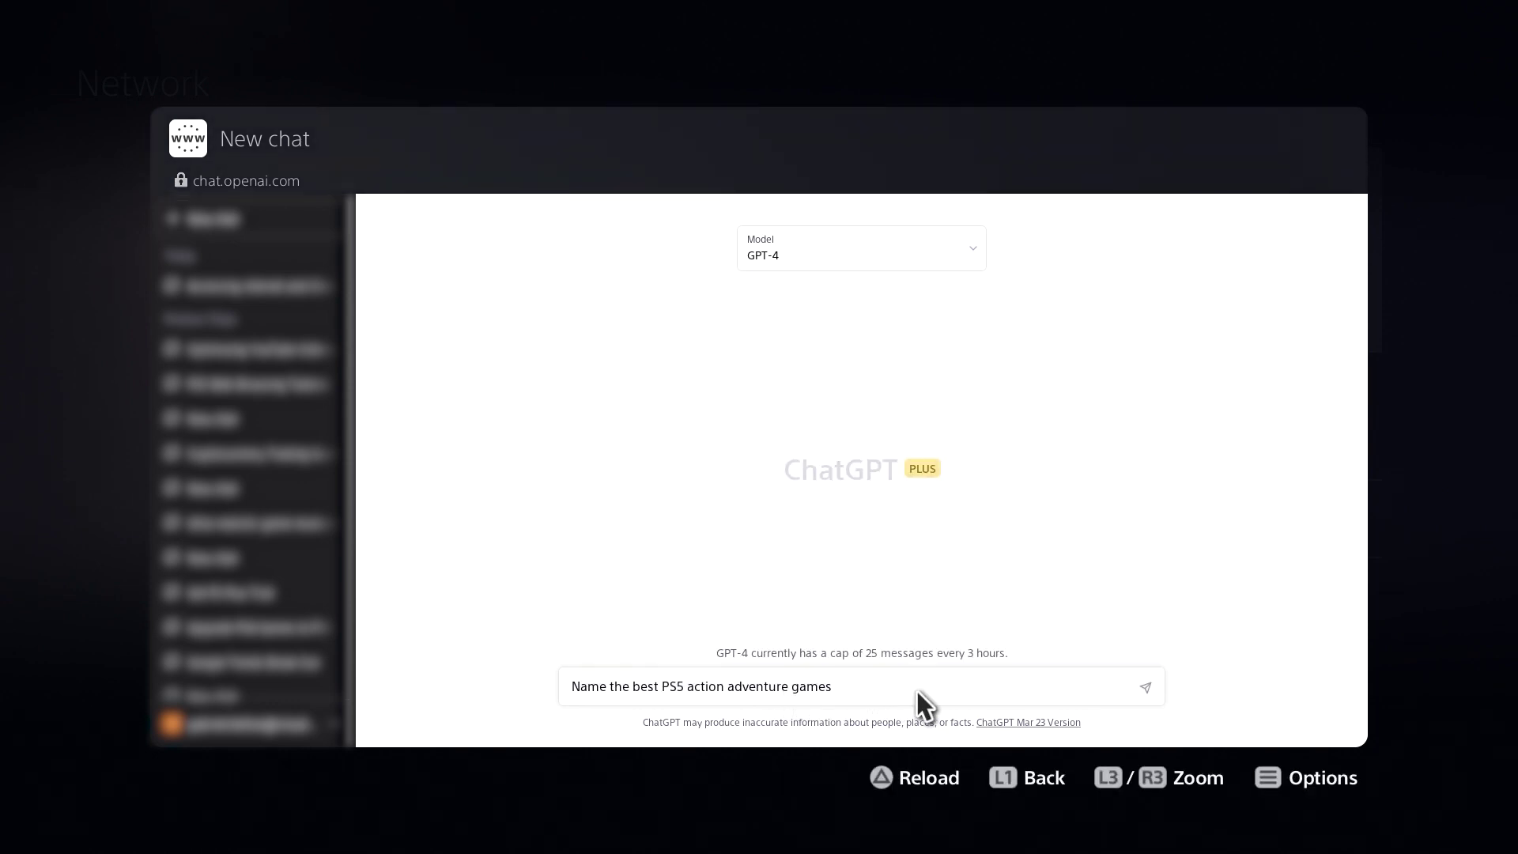
left_click(1148, 689)
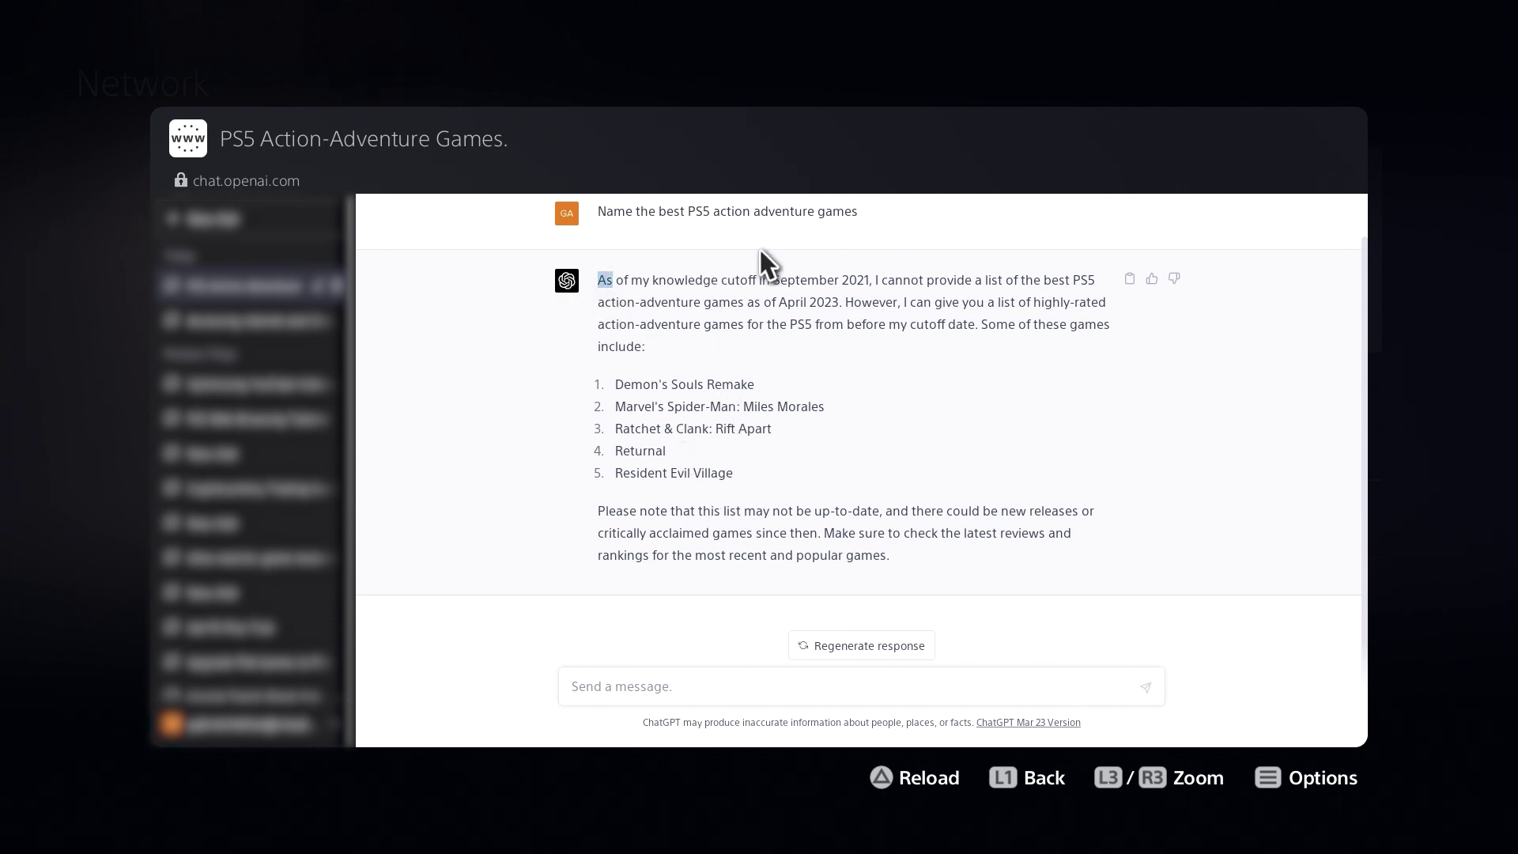
Clear the stray text selection in ChatGPT's five-game reply.
left_click(771, 288)
left_click(946, 306)
left_click(1083, 670)
type("Tell me a little bit about the backstory of Kratos")
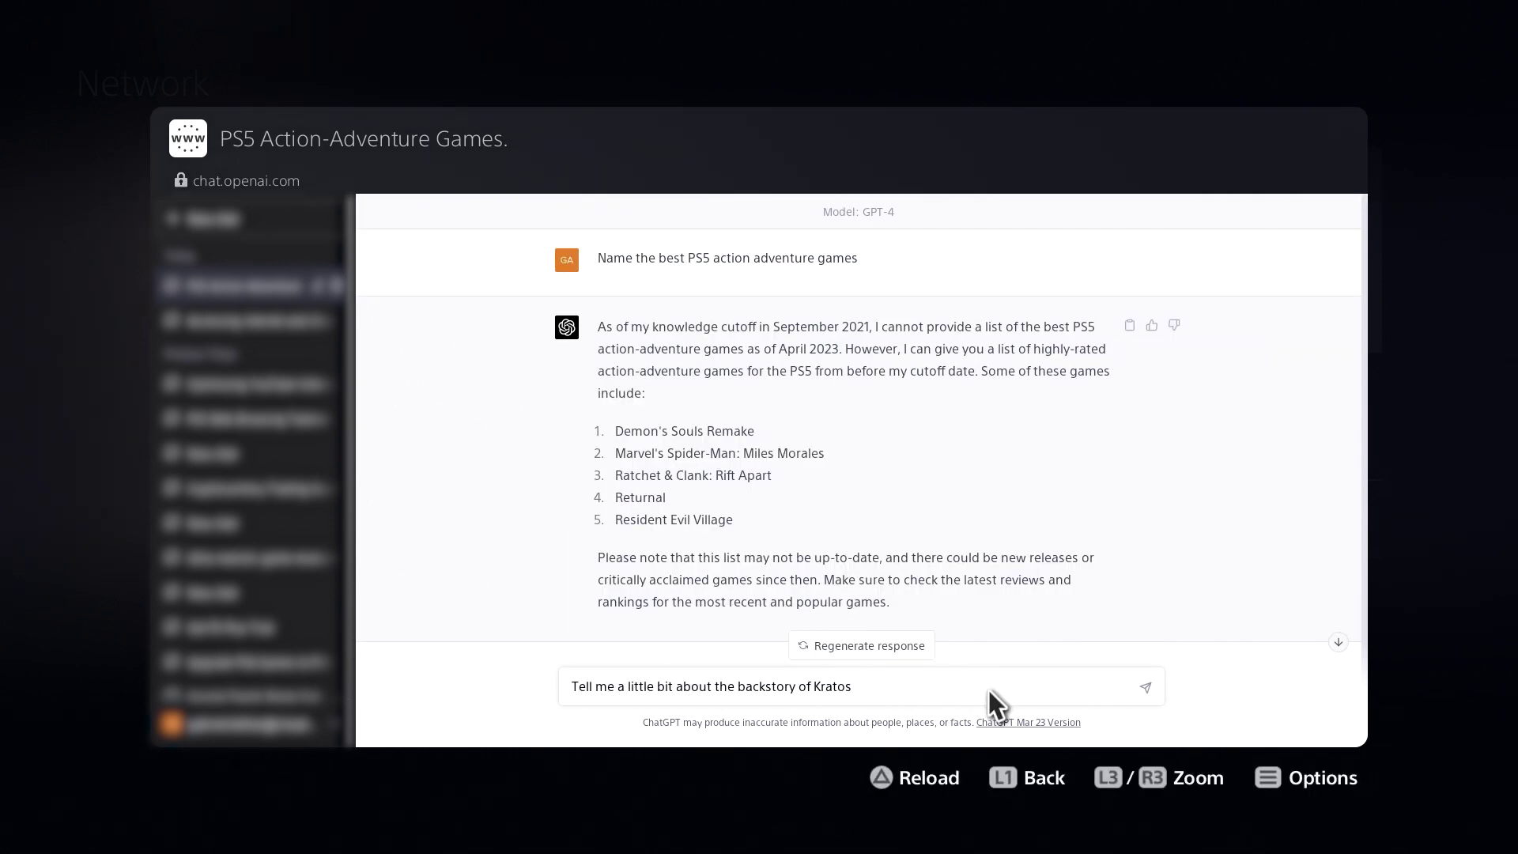
Send the Kratos backstory question, then dictate and send a request for game storyline ideas.
left_click(1145, 688)
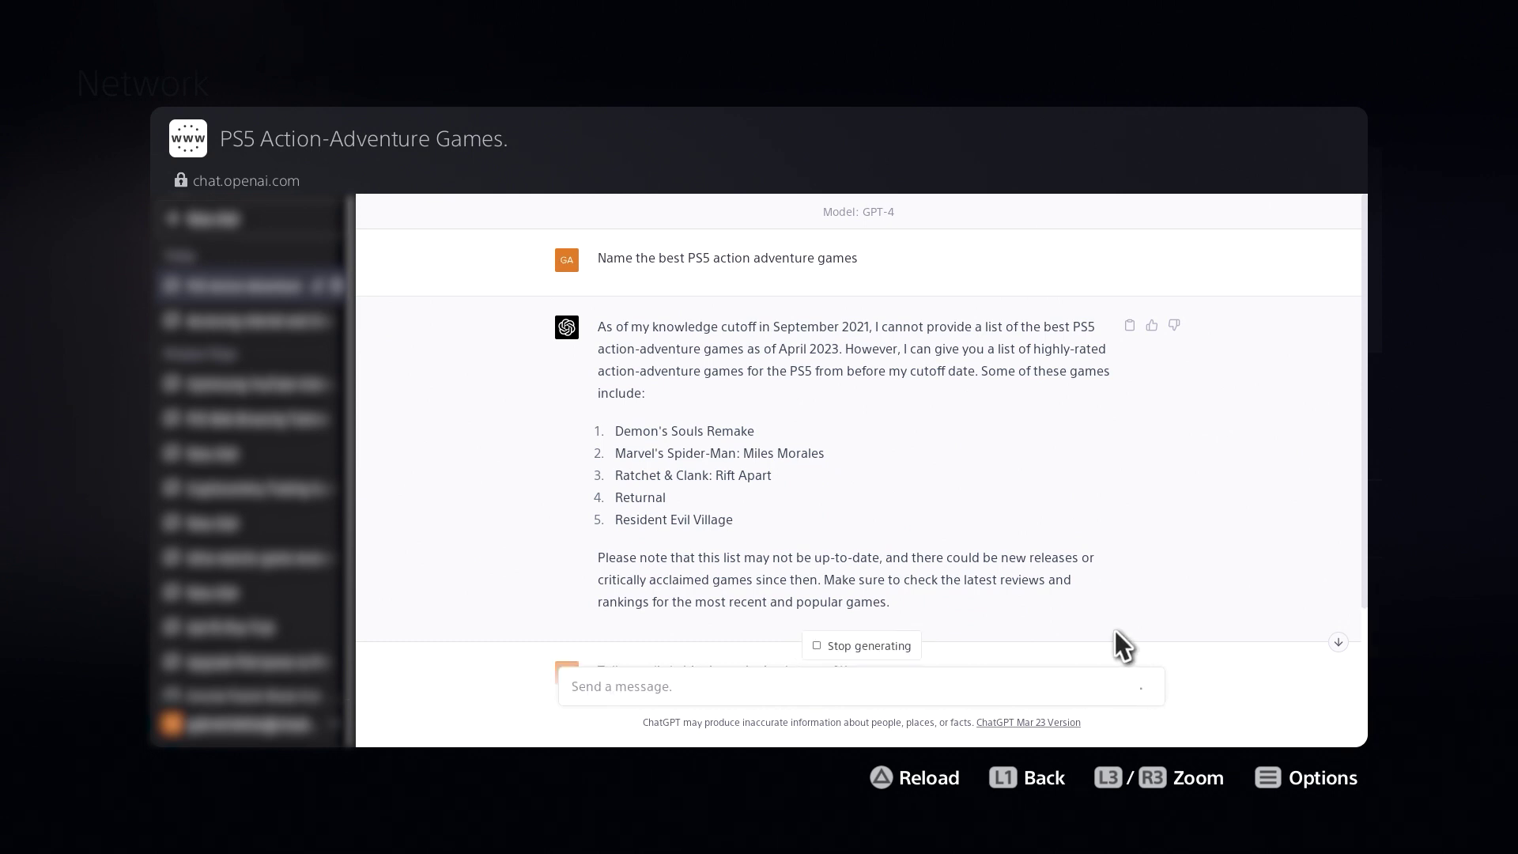
left_click(933, 688)
type("Give me storyline ideas for a game that I want to develop")
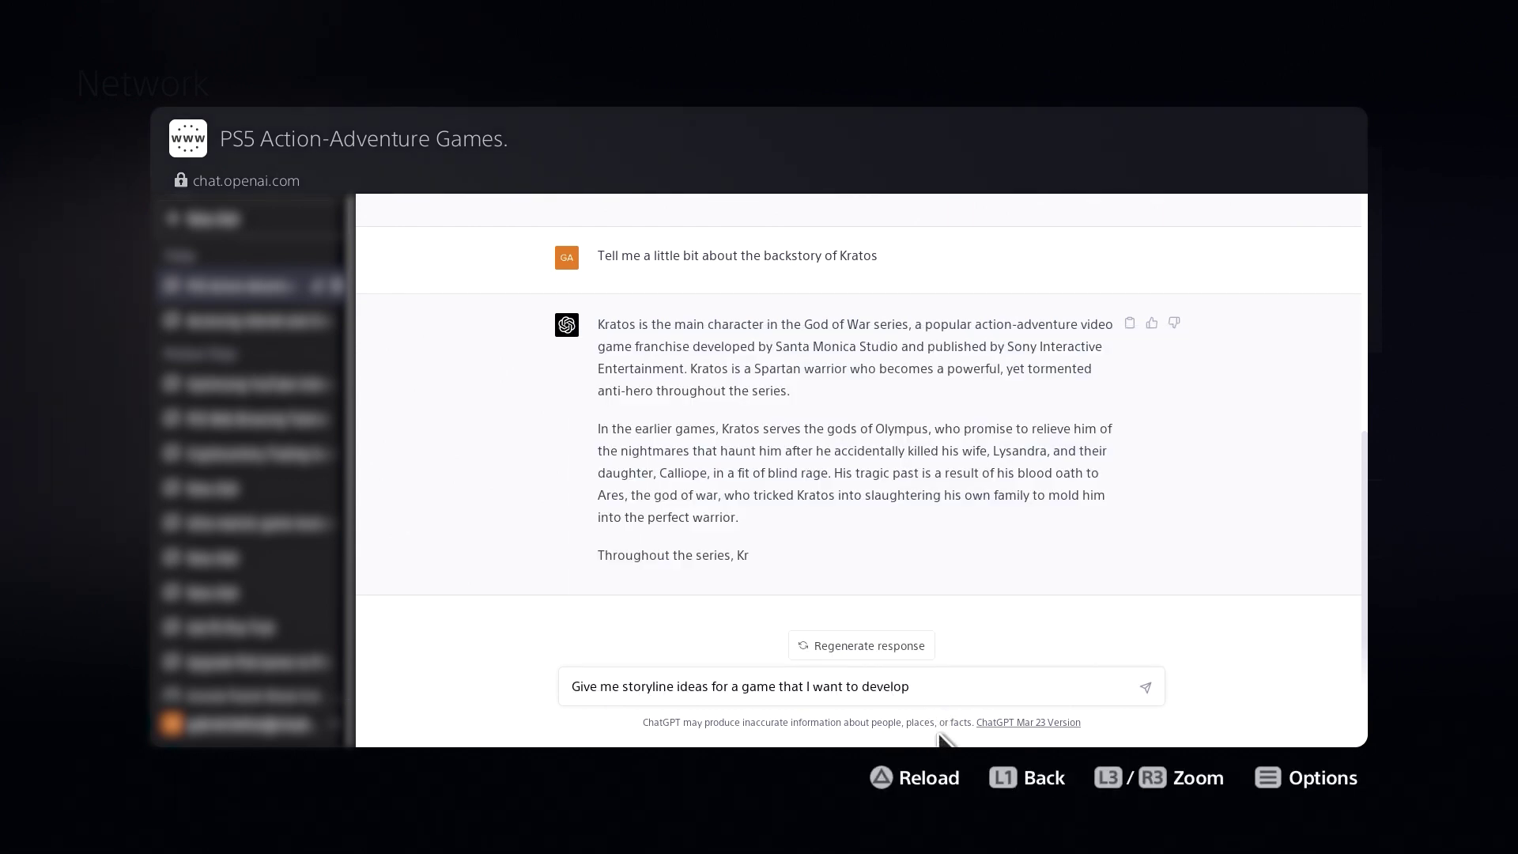
left_click(1133, 688)
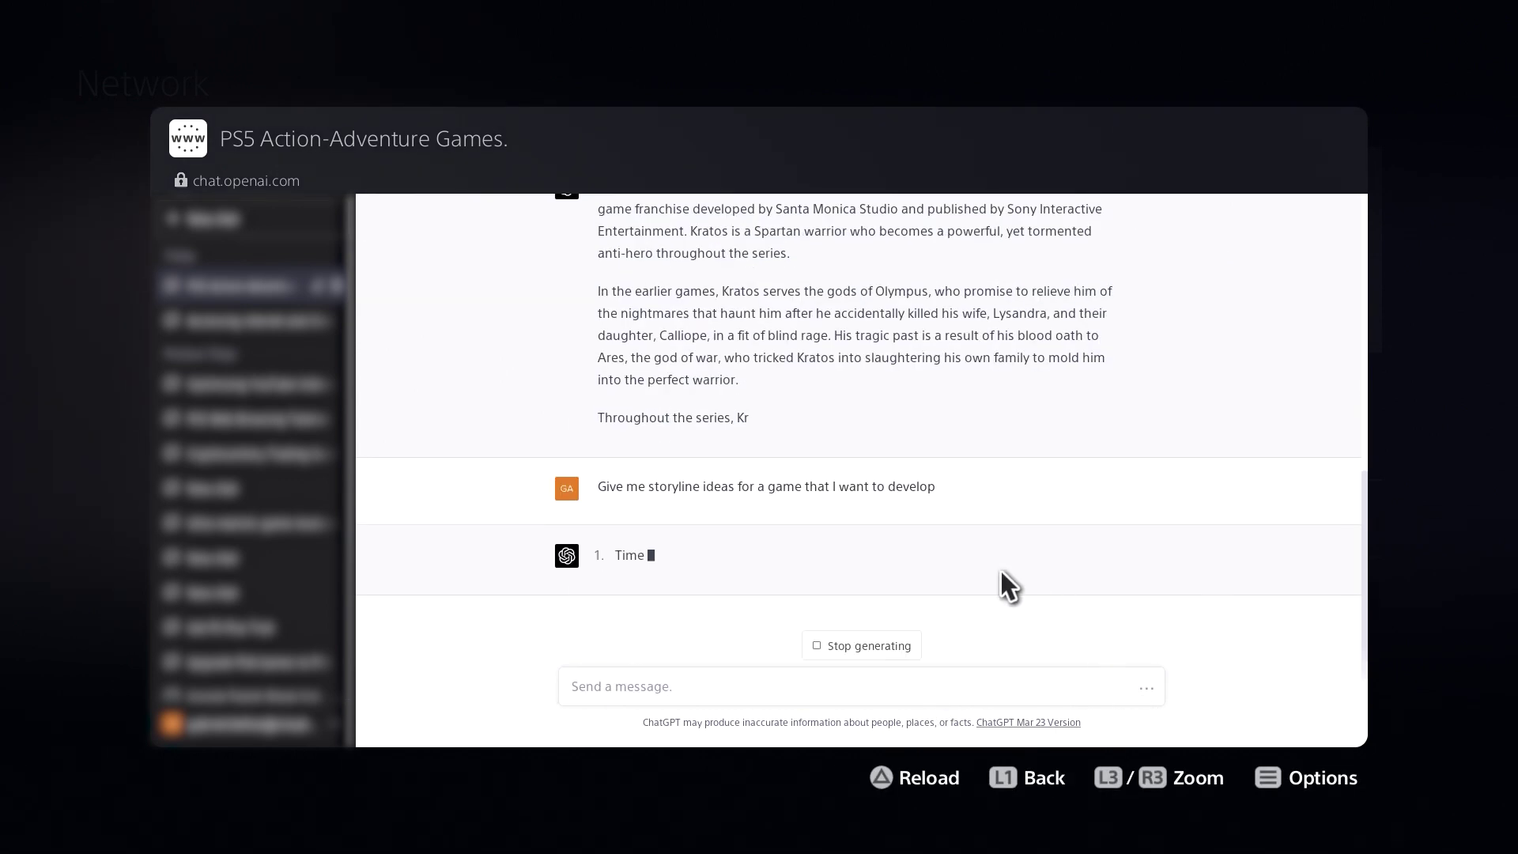